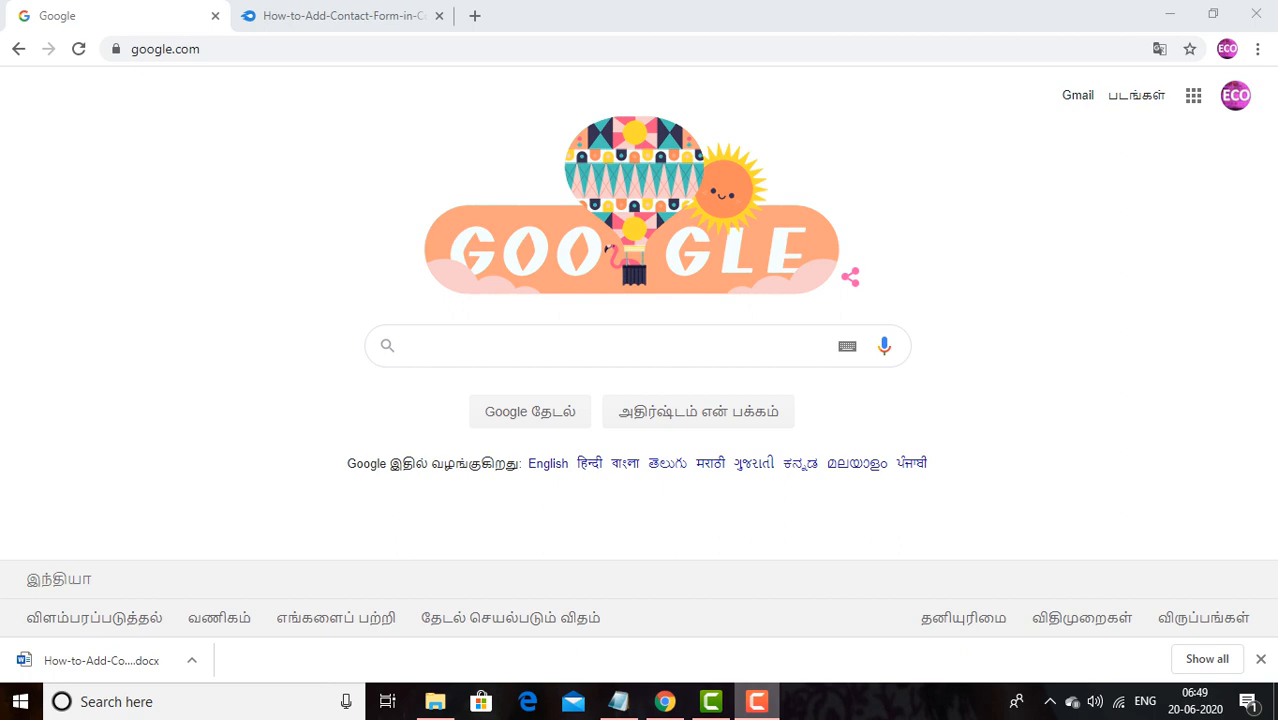
- Search Google for "blogger" and open the blog's Blogger dashboard from the results
click(600, 346)
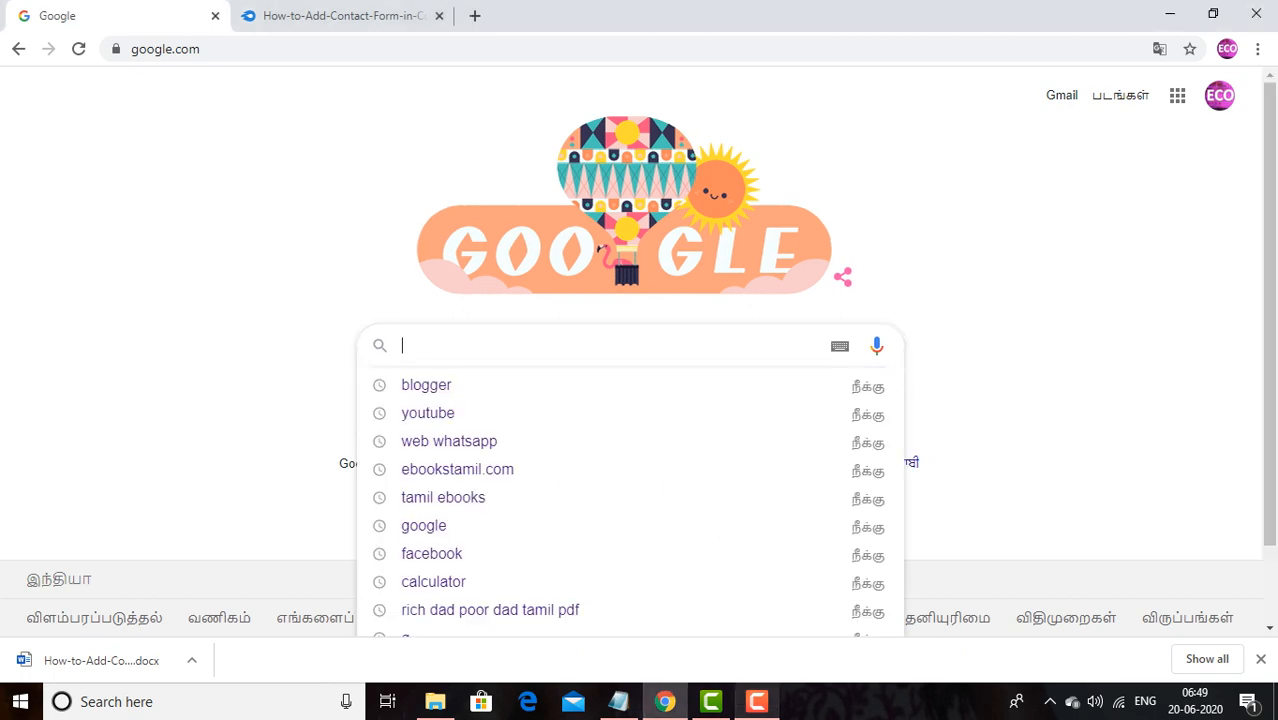
key(Down)
key(Return)
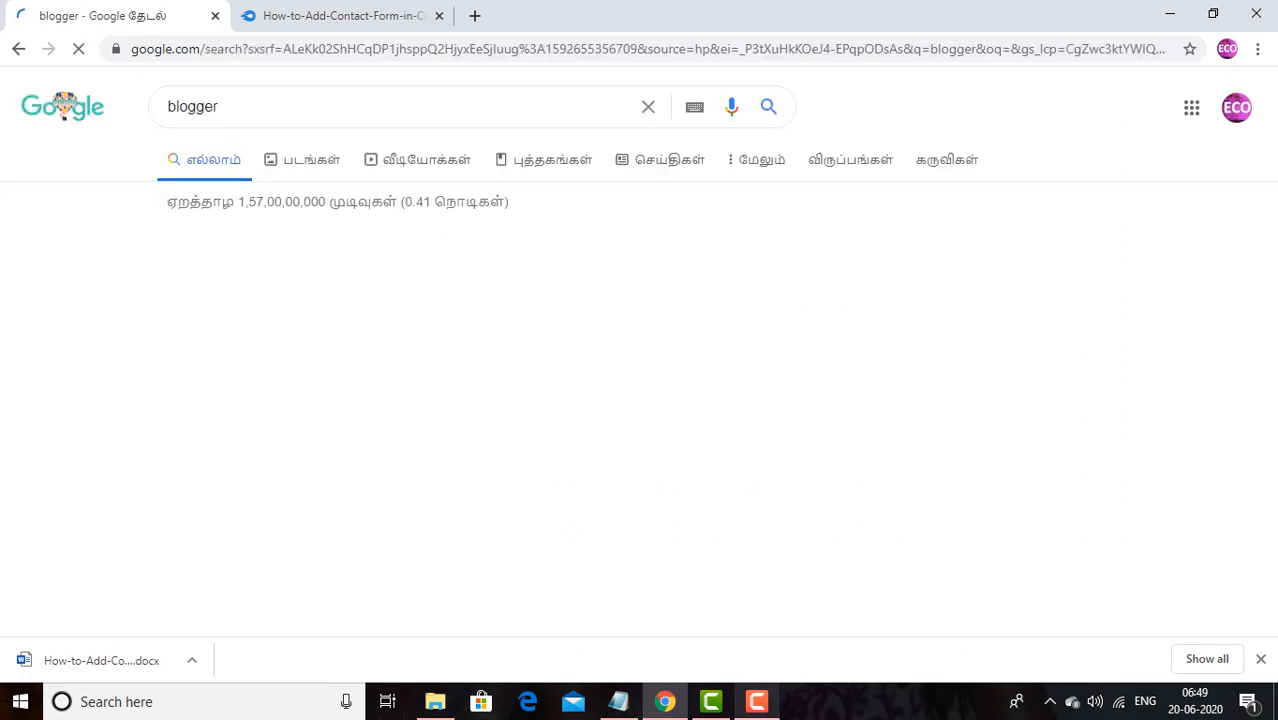
click(630, 250)
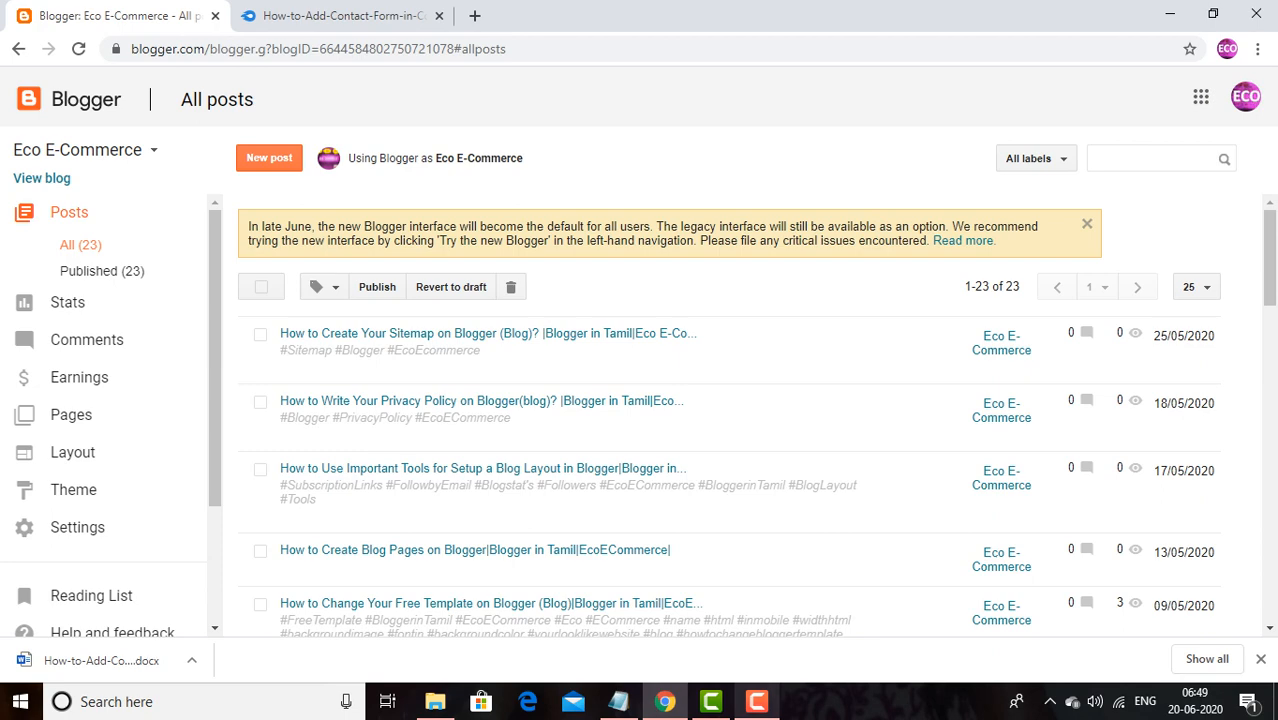
- Review the contact form document's MediaFire download page and the code in the Notepad file, and return to the Blogger dashboard
click(343, 16)
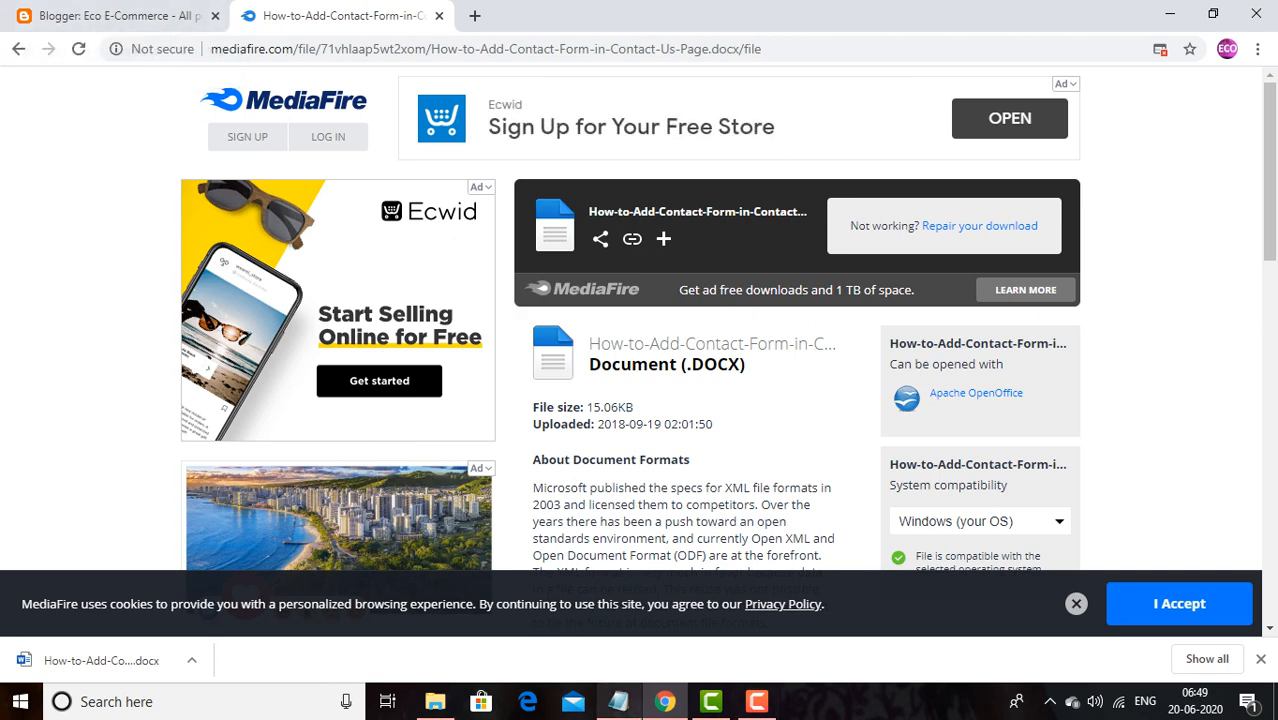
click(618, 701)
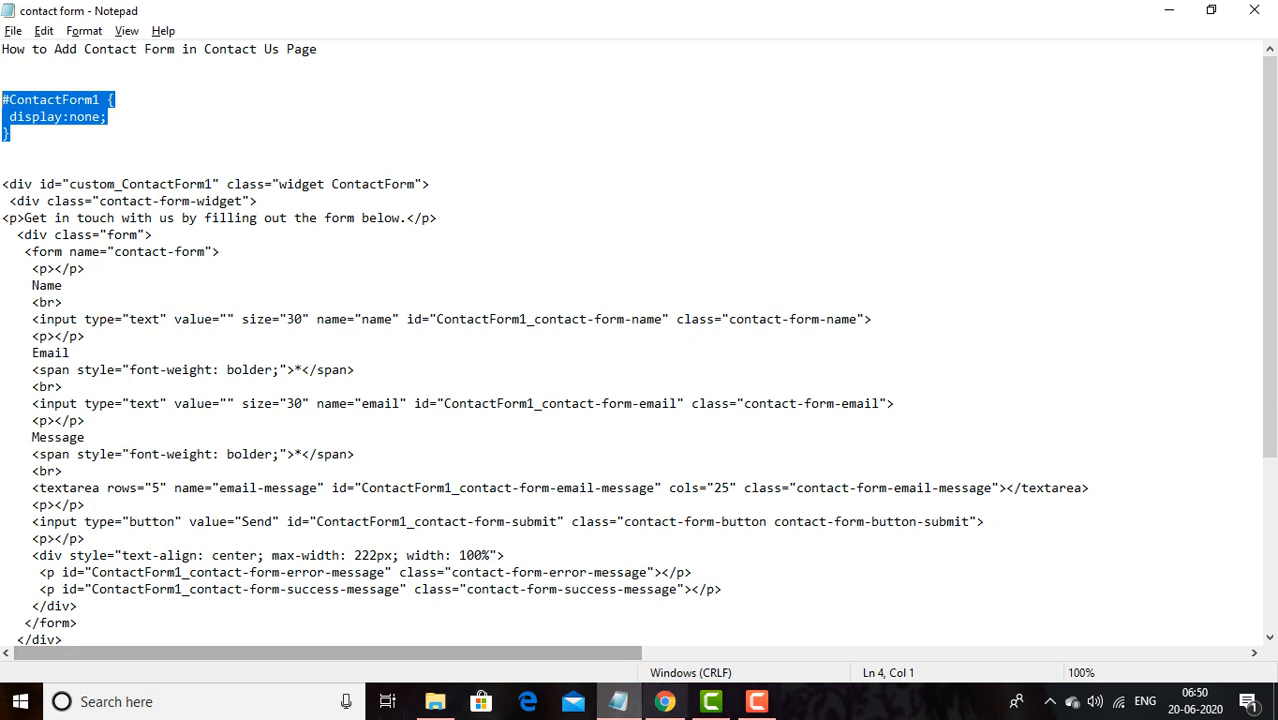
click(665, 701)
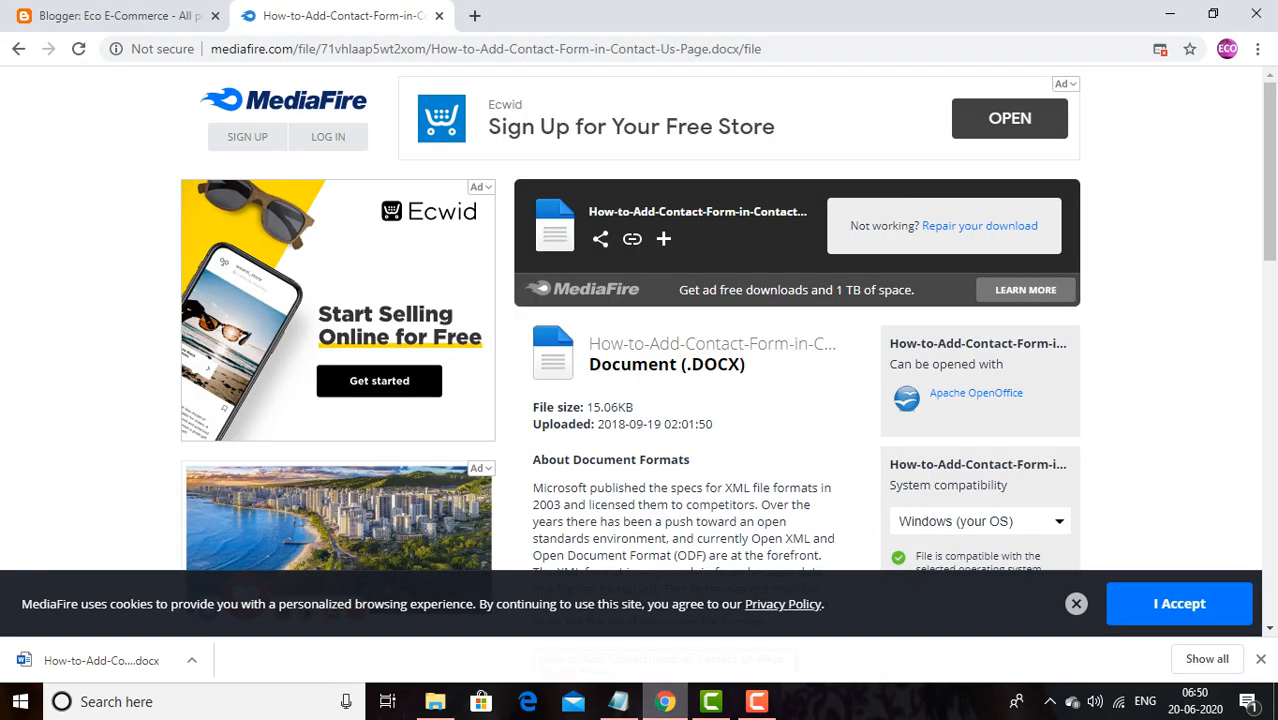
click(118, 16)
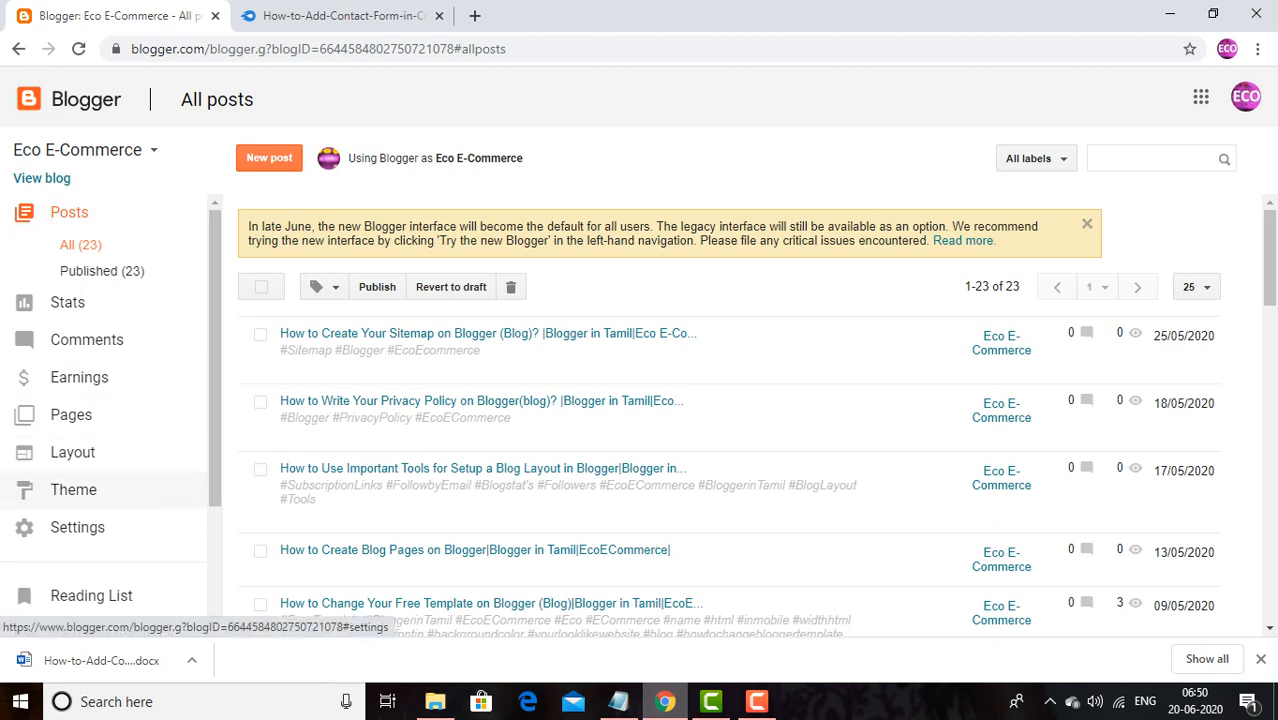
- Open the blog's current theme for customisation in the Blogger Theme Designer
click(75, 495)
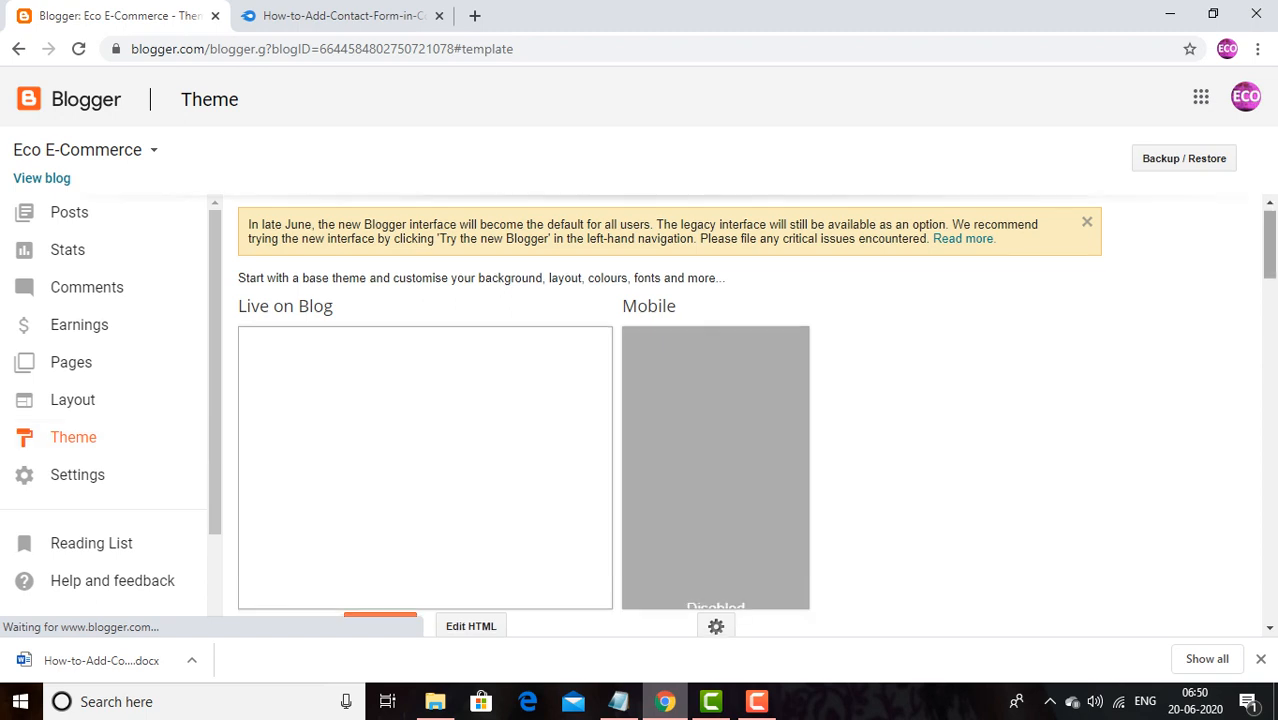
scroll(740, 415, down, 6)
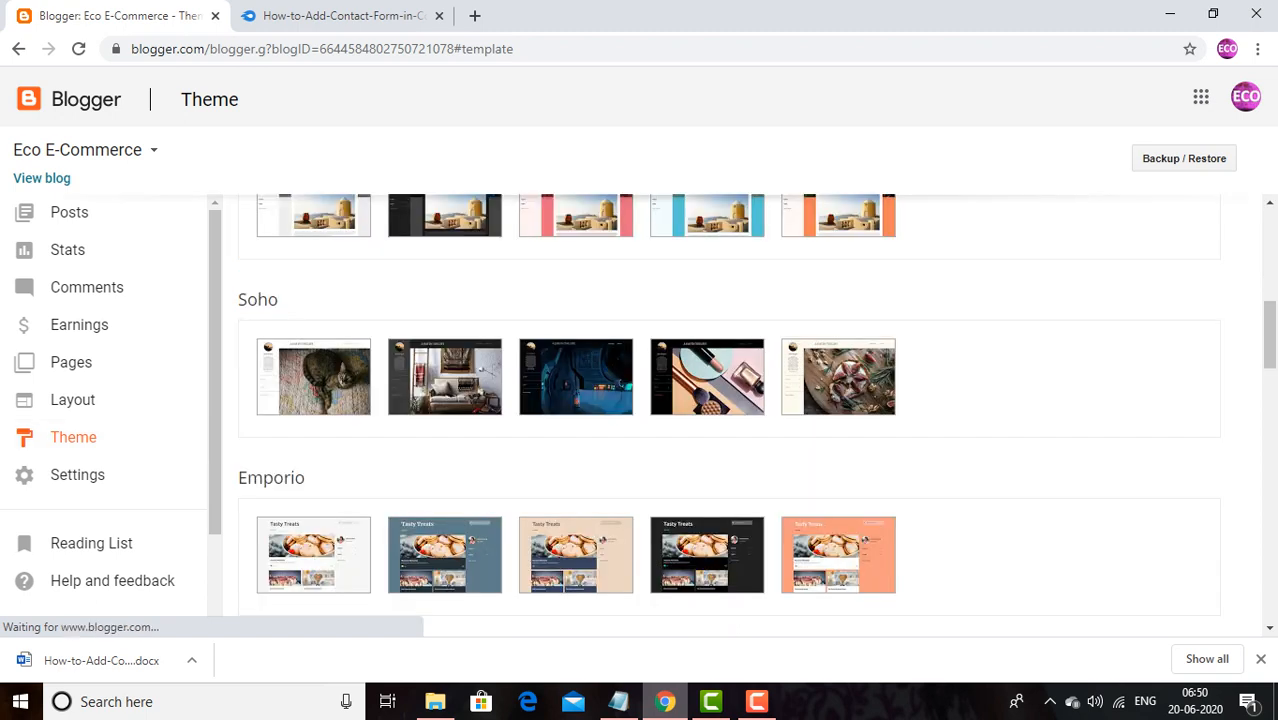
scroll(740, 415, up, 4)
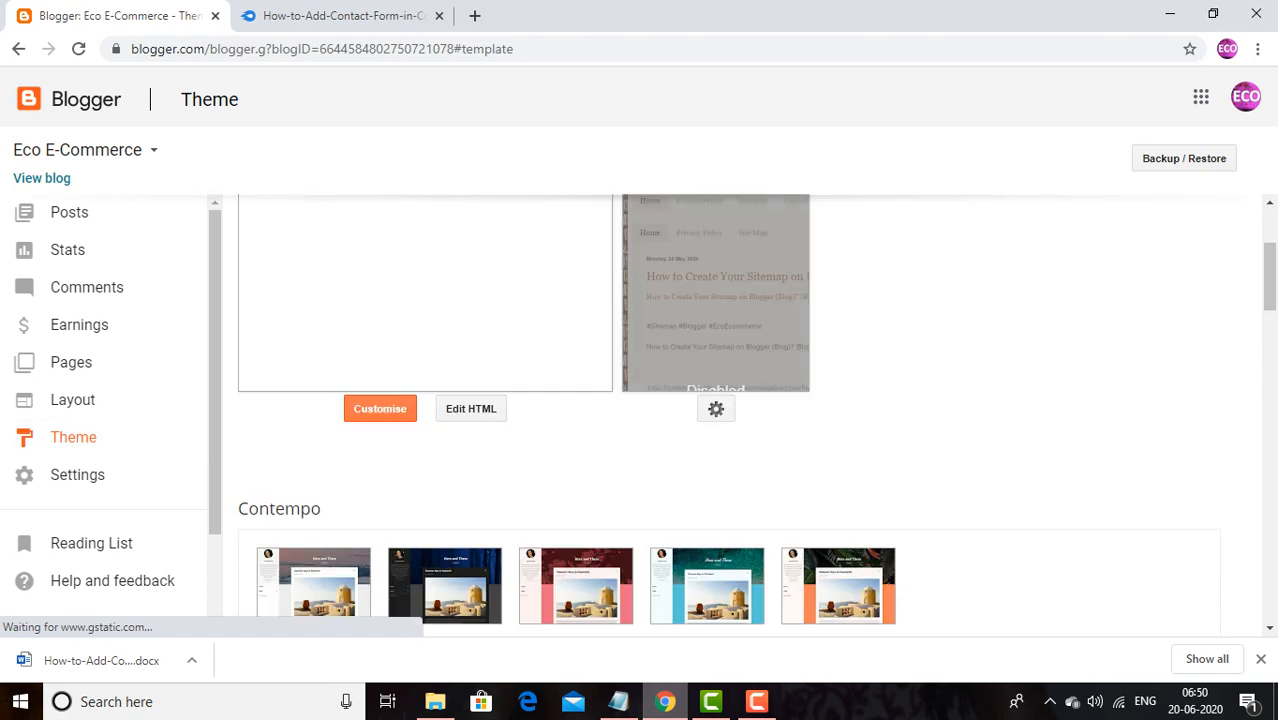
click(380, 409)
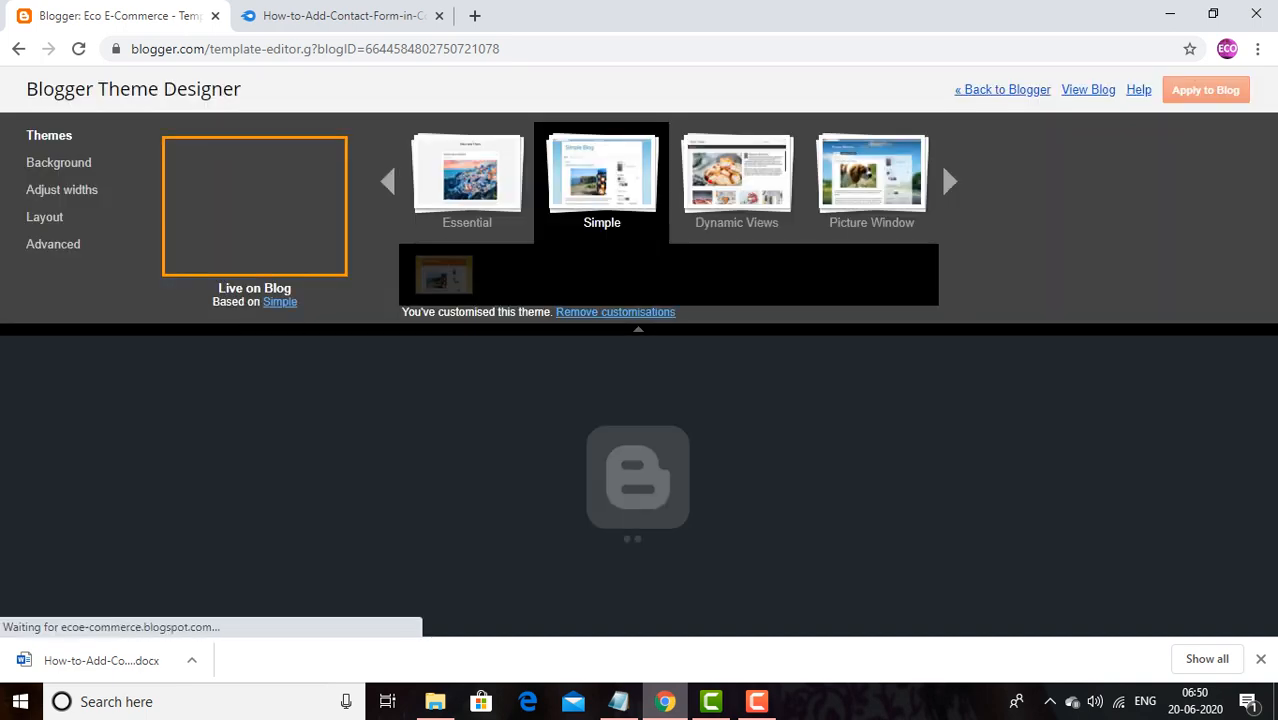
- Open the theme's advanced Add CSS option, ready for entering custom CSS
click(53, 244)
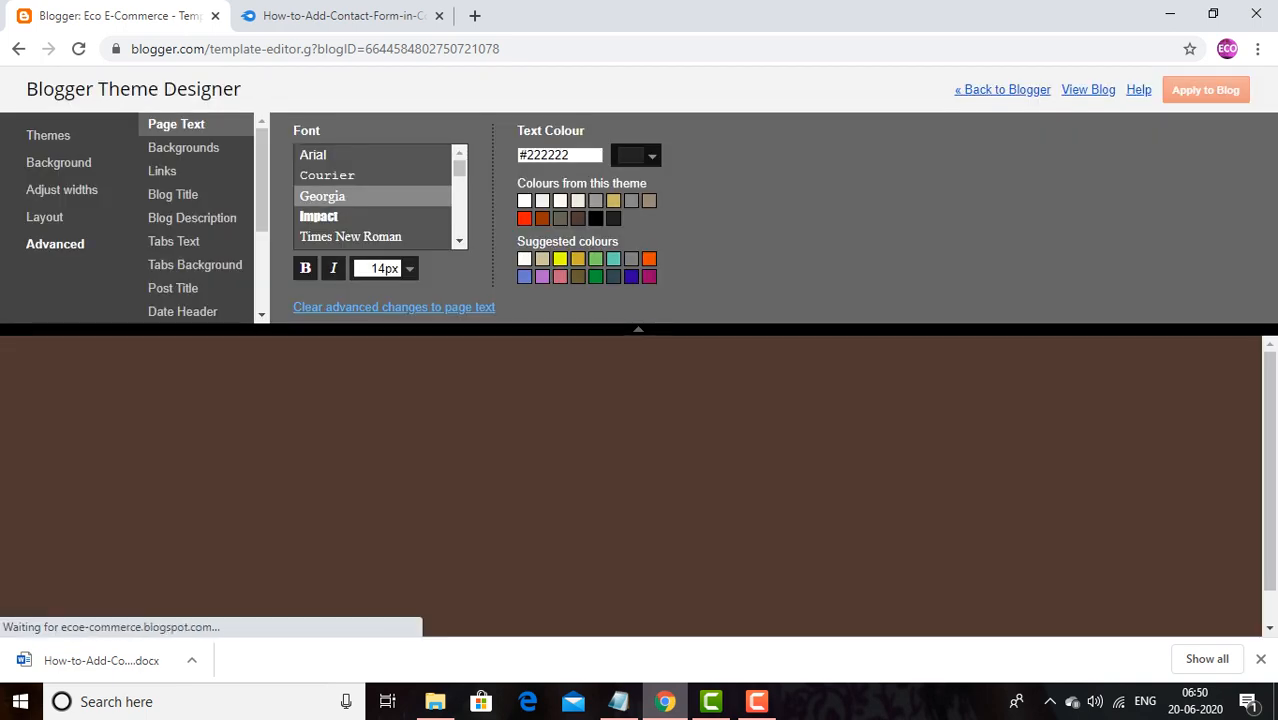
drag(262, 181, 262, 260)
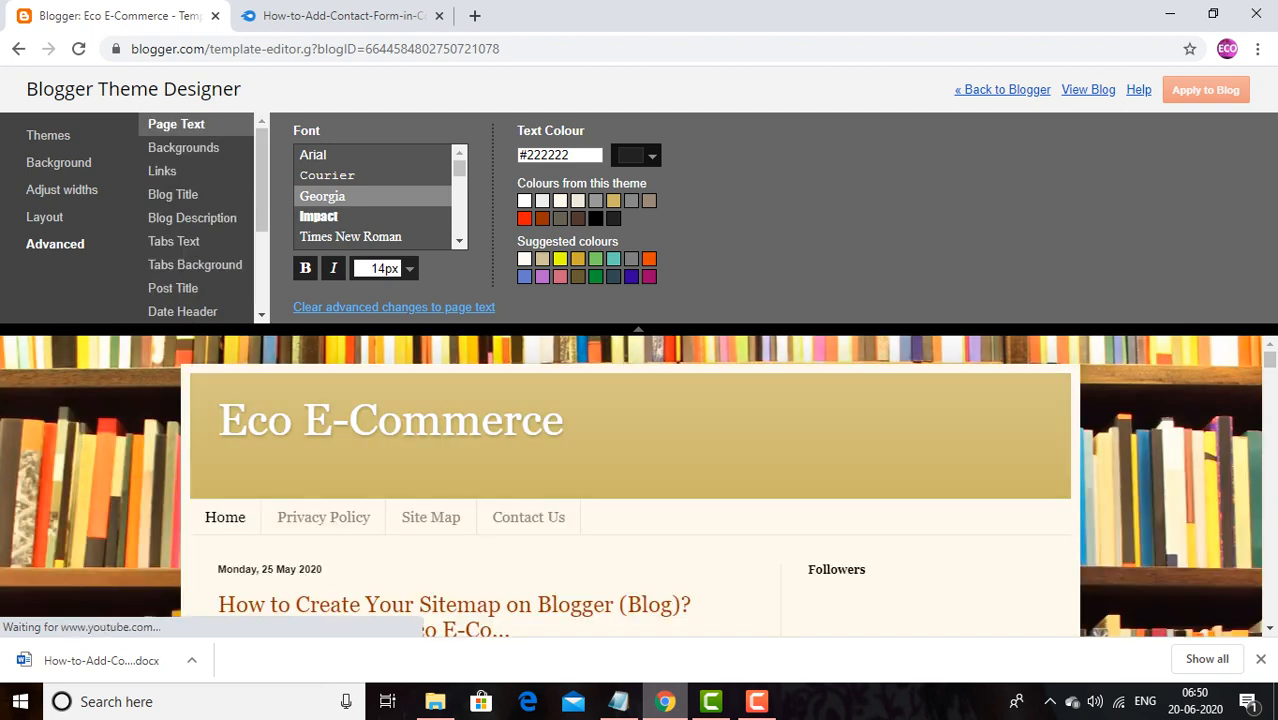
click(183, 312)
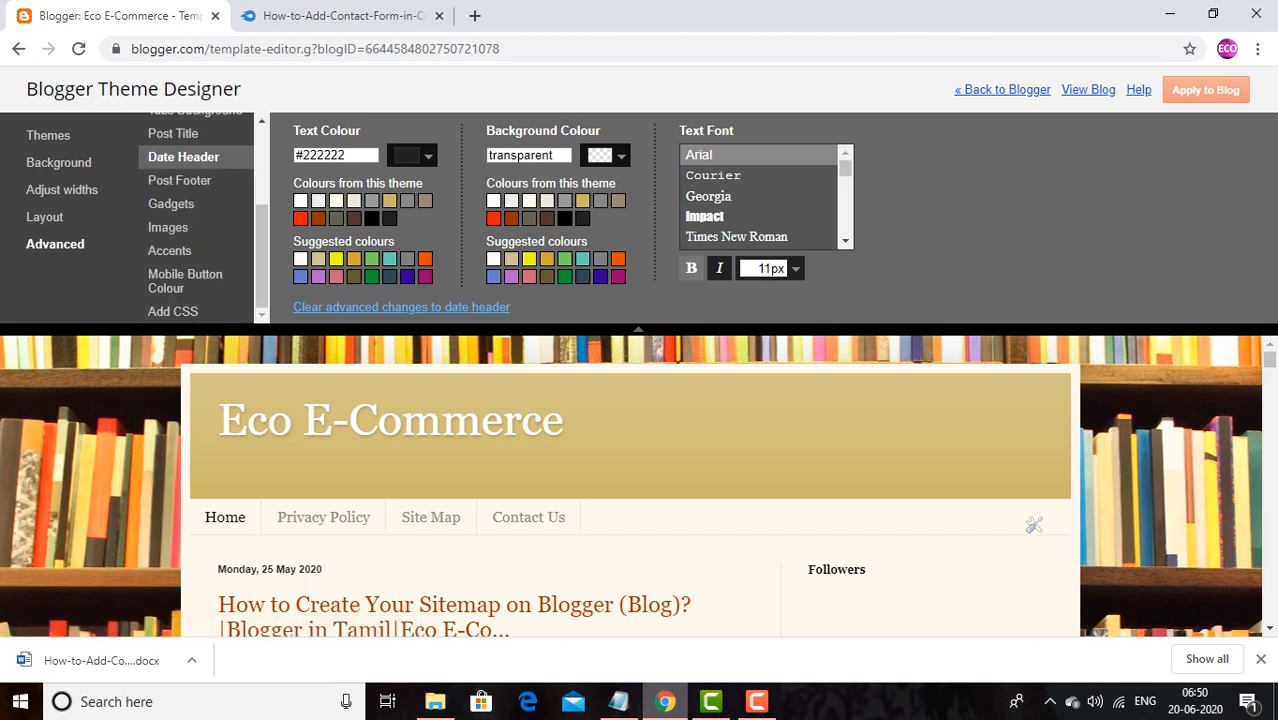
click(175, 312)
click(600, 210)
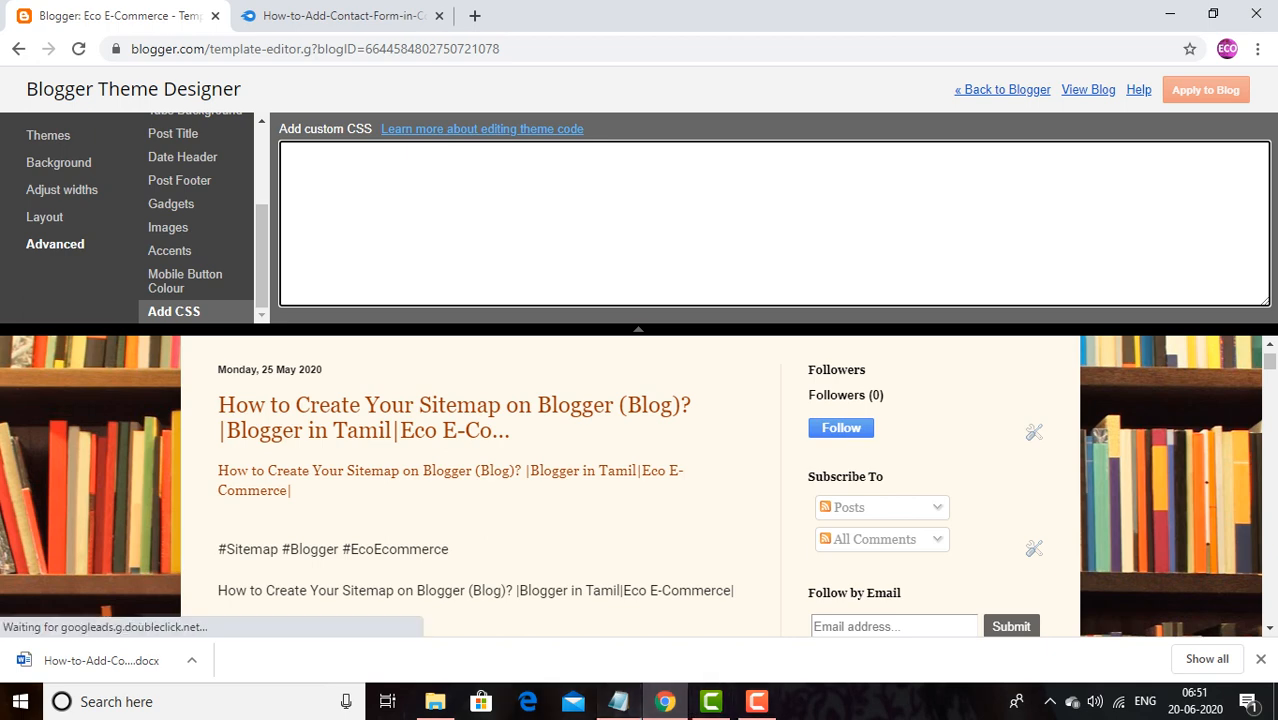
- Switch to the contact form file in Notepad and copy the #ContactForm1 display:none CSS rule
click(618, 701)
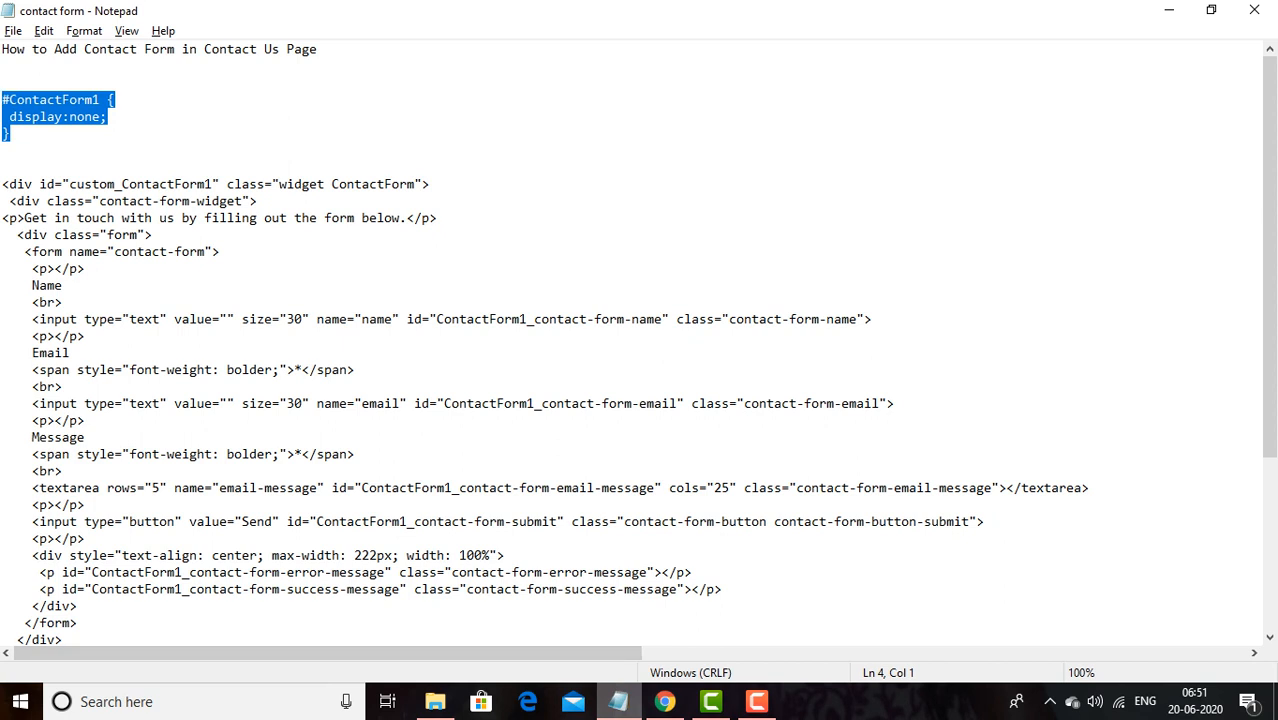
click(152, 235)
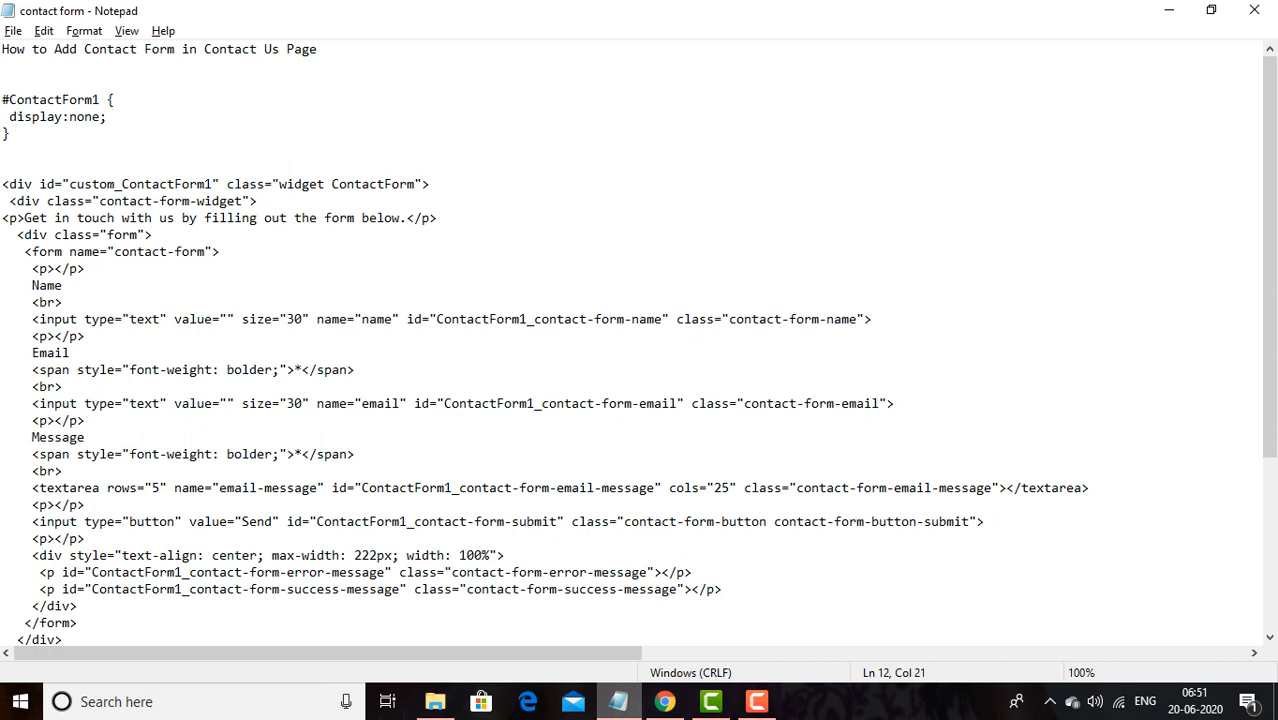
click(10, 134)
drag(9, 134, 2, 84)
right_click(23, 106)
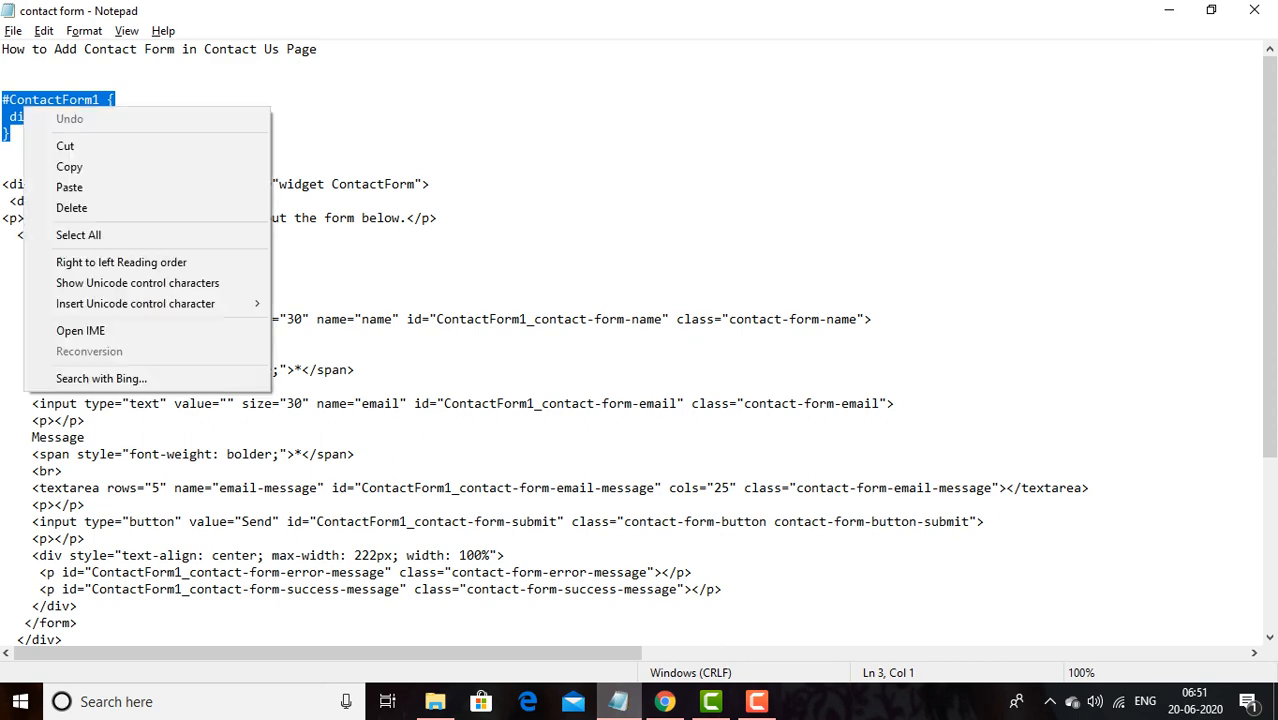
click(69, 166)
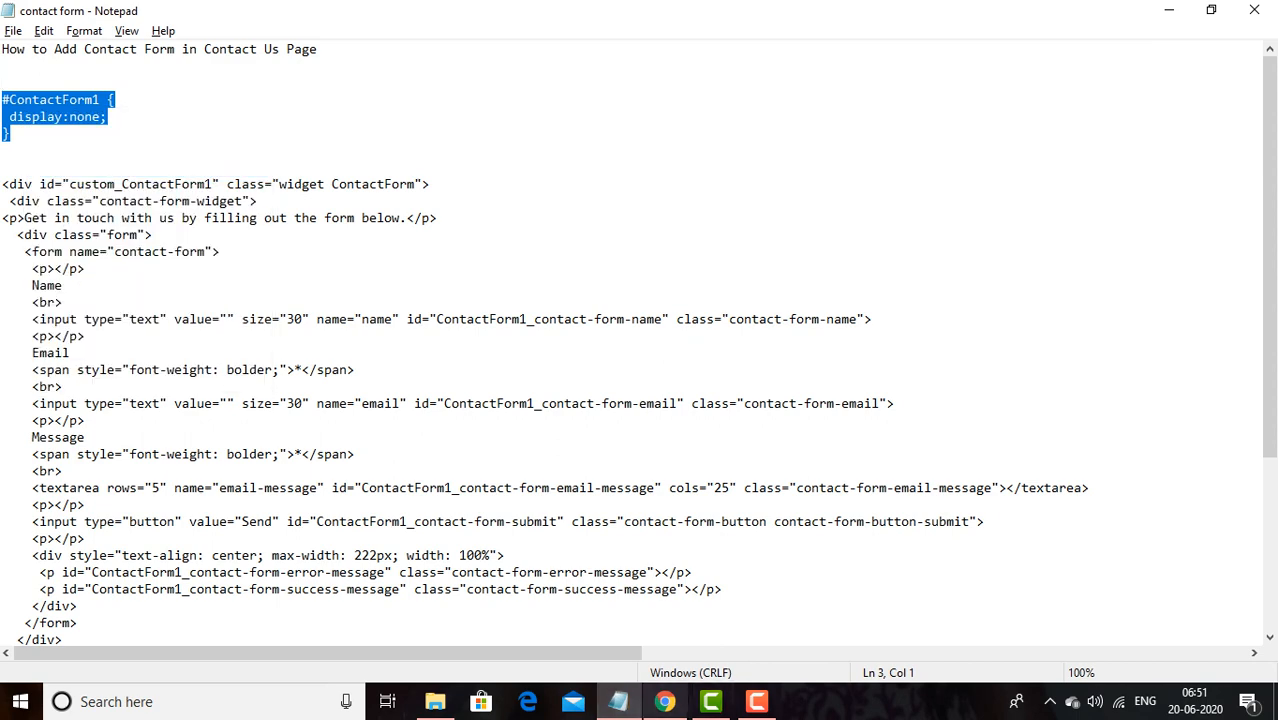
- Paste the copied #ContactForm1 rule into the theme's custom CSS in Blogger and apply it to the blog
click(660, 701)
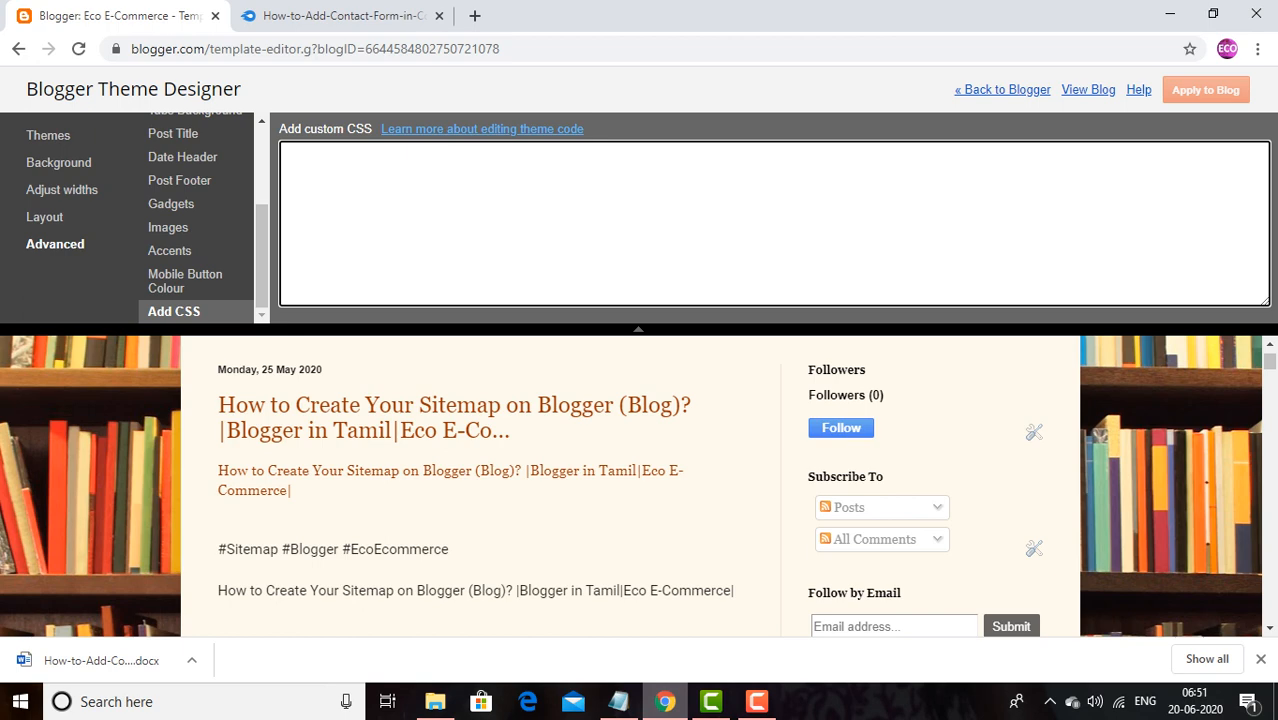
right_click(605, 204)
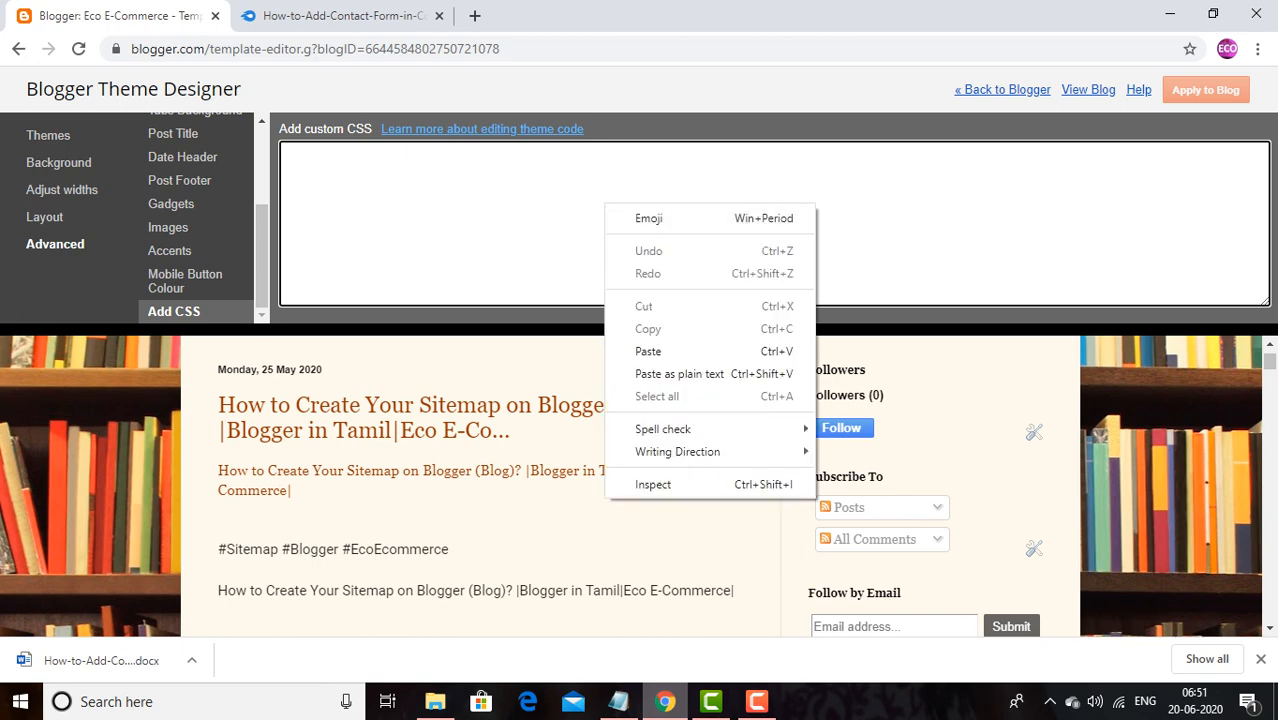
click(648, 351)
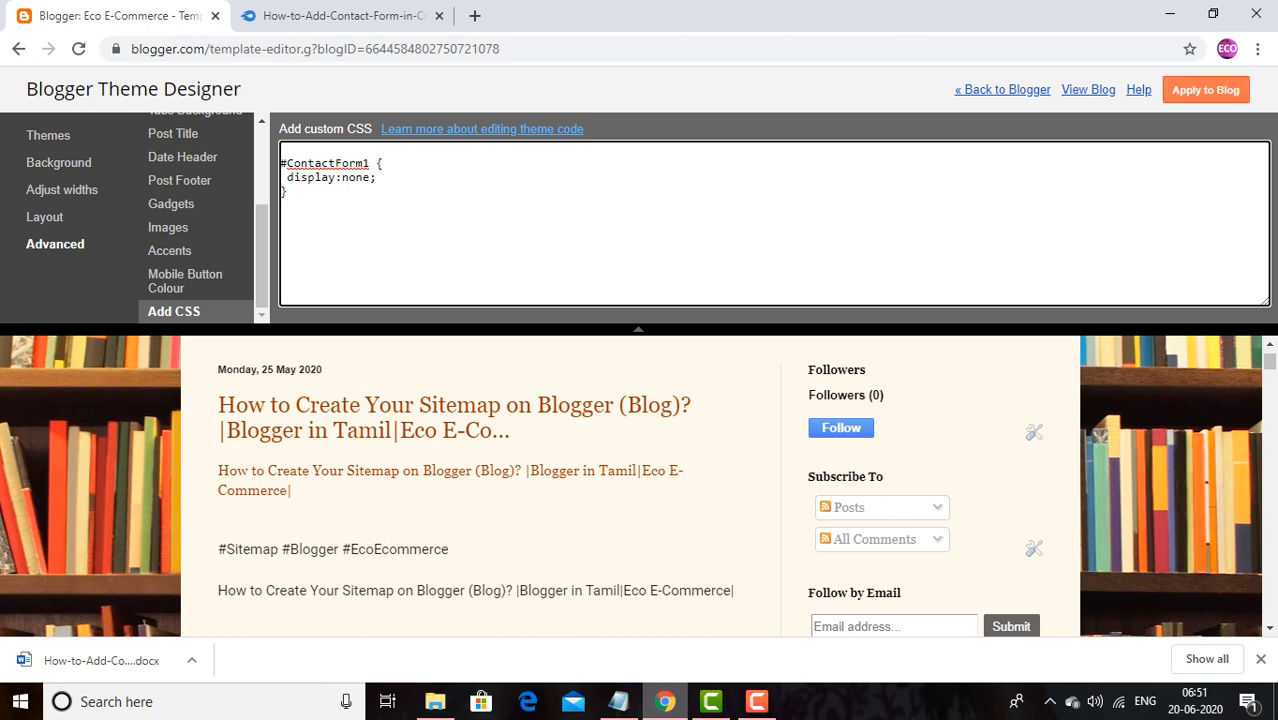
click(1206, 90)
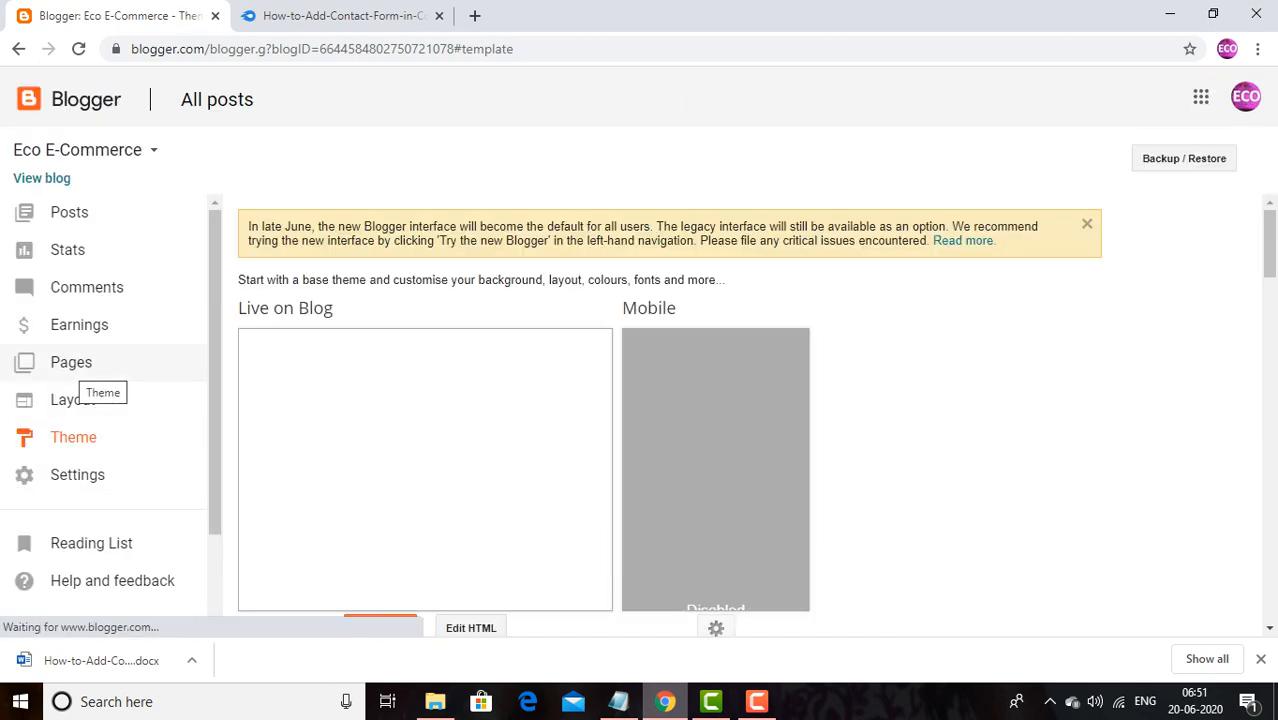
- Open the blog's Contact Us page for editing and delete all of its existing HTML code
click(72, 364)
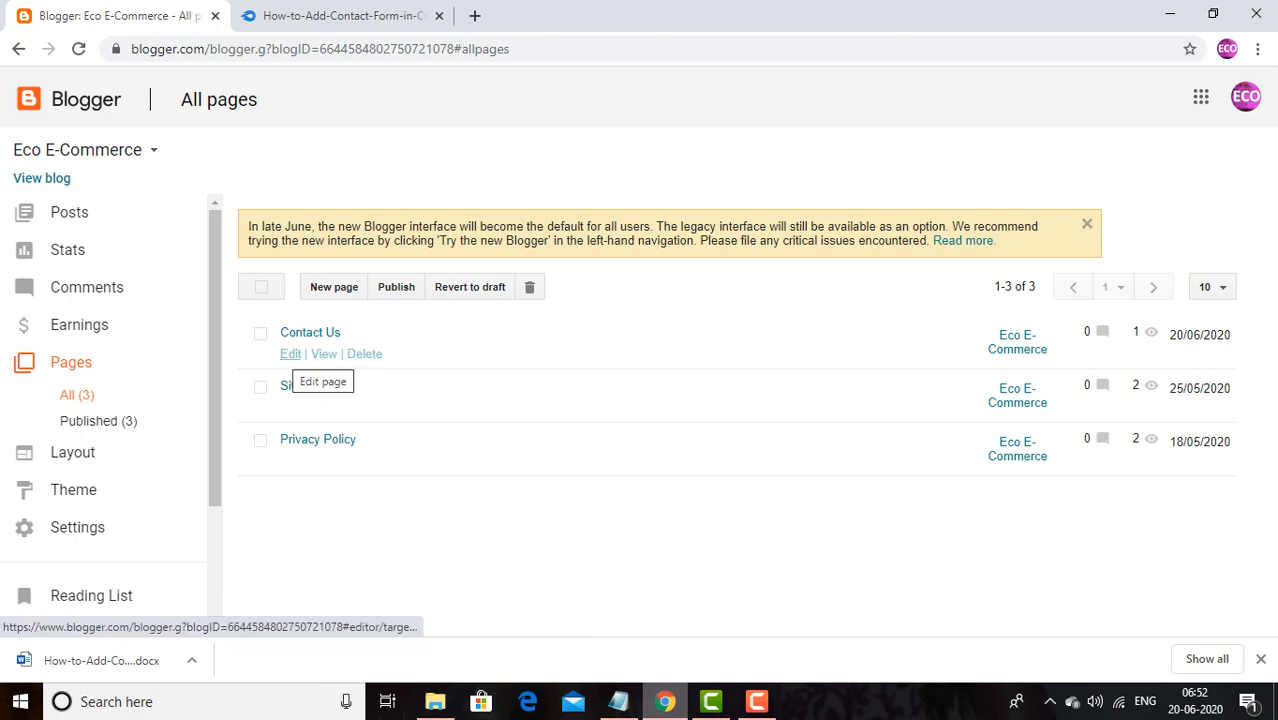
click(290, 354)
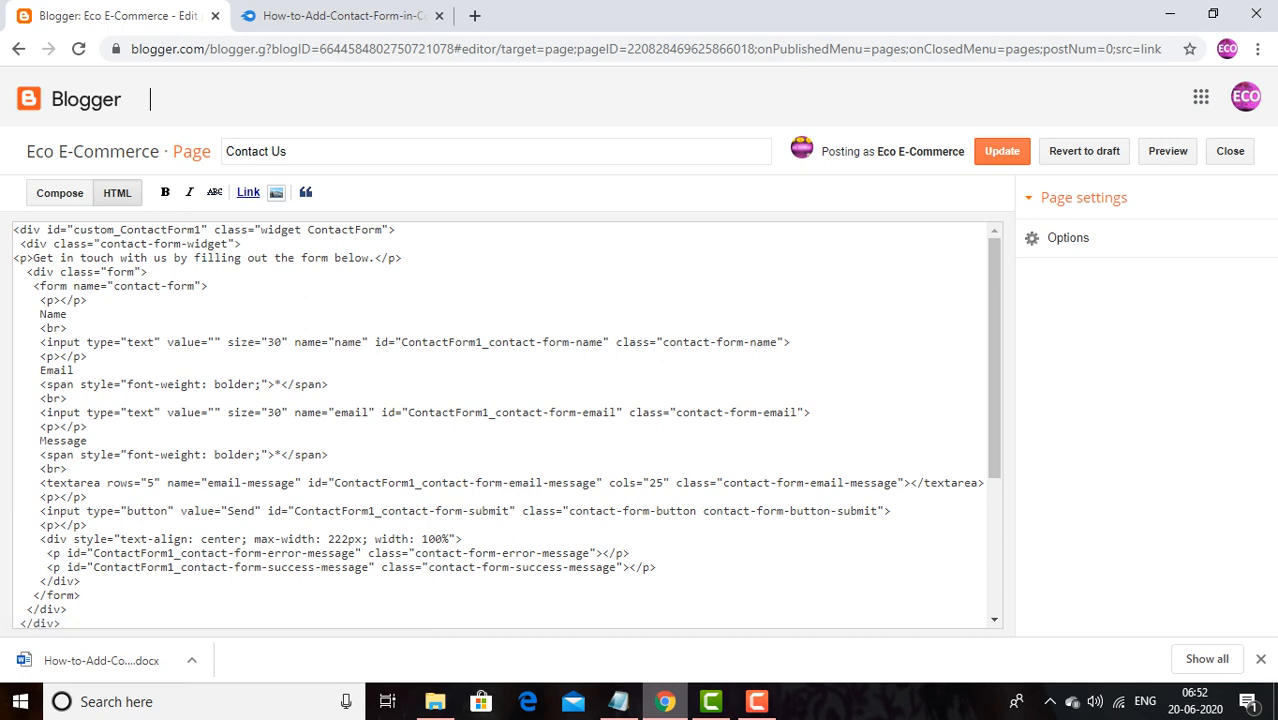
key(ctrl+a)
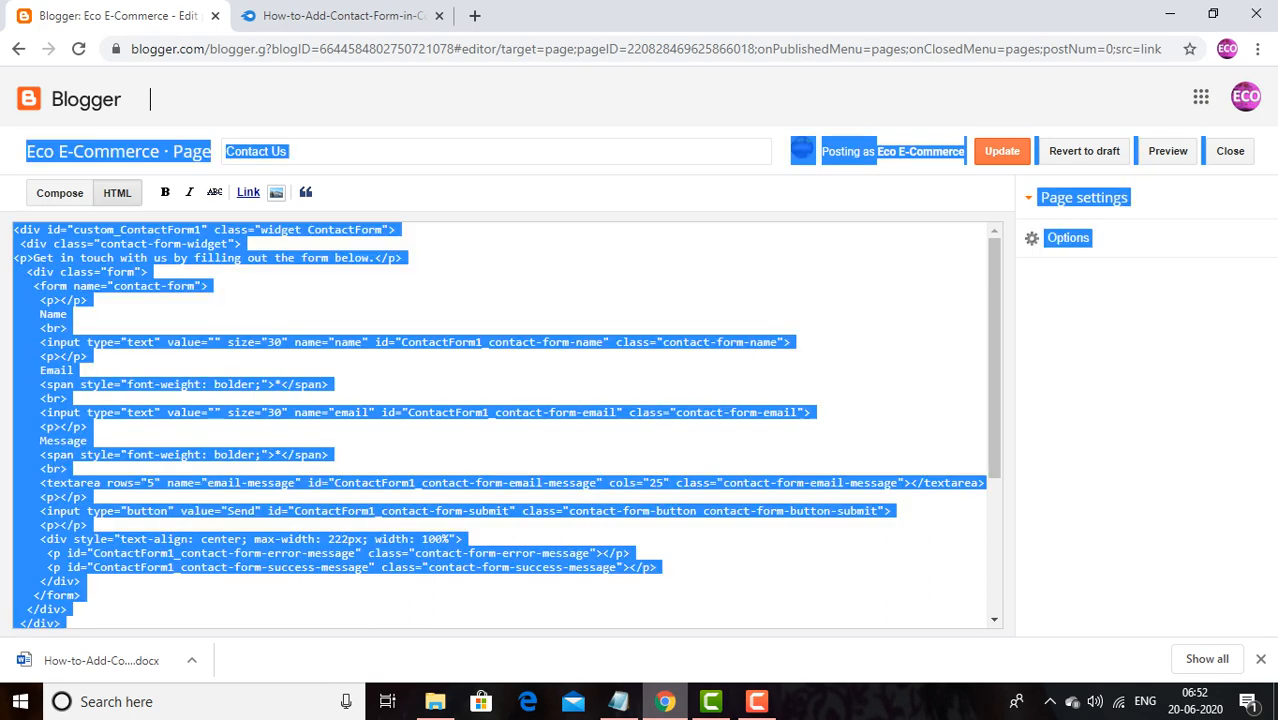
click(67, 328)
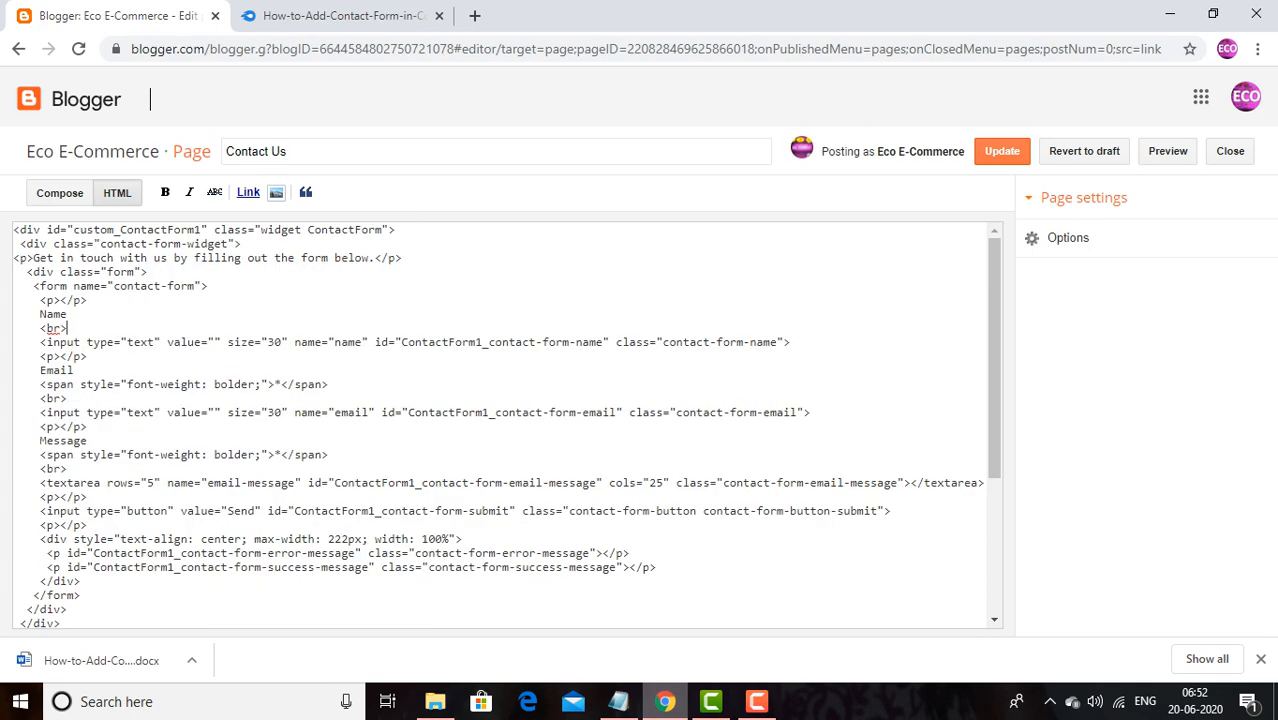
key(ctrl+a)
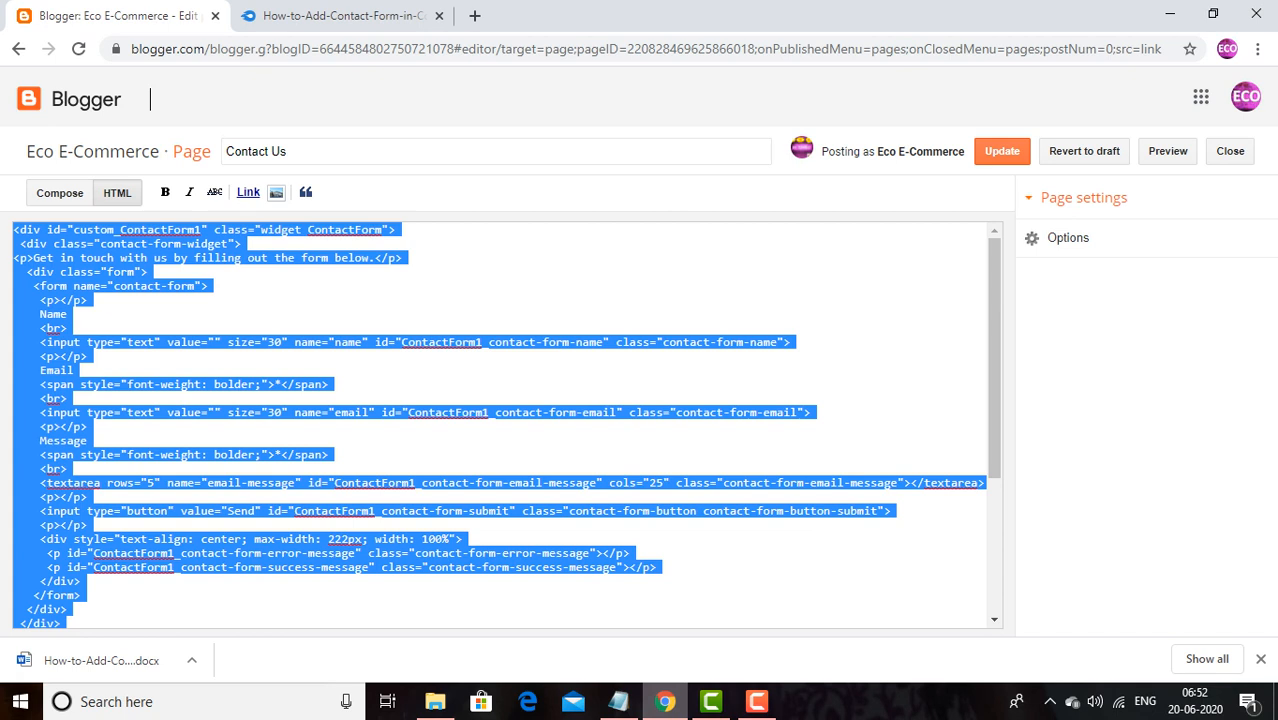
key(BackSpace)
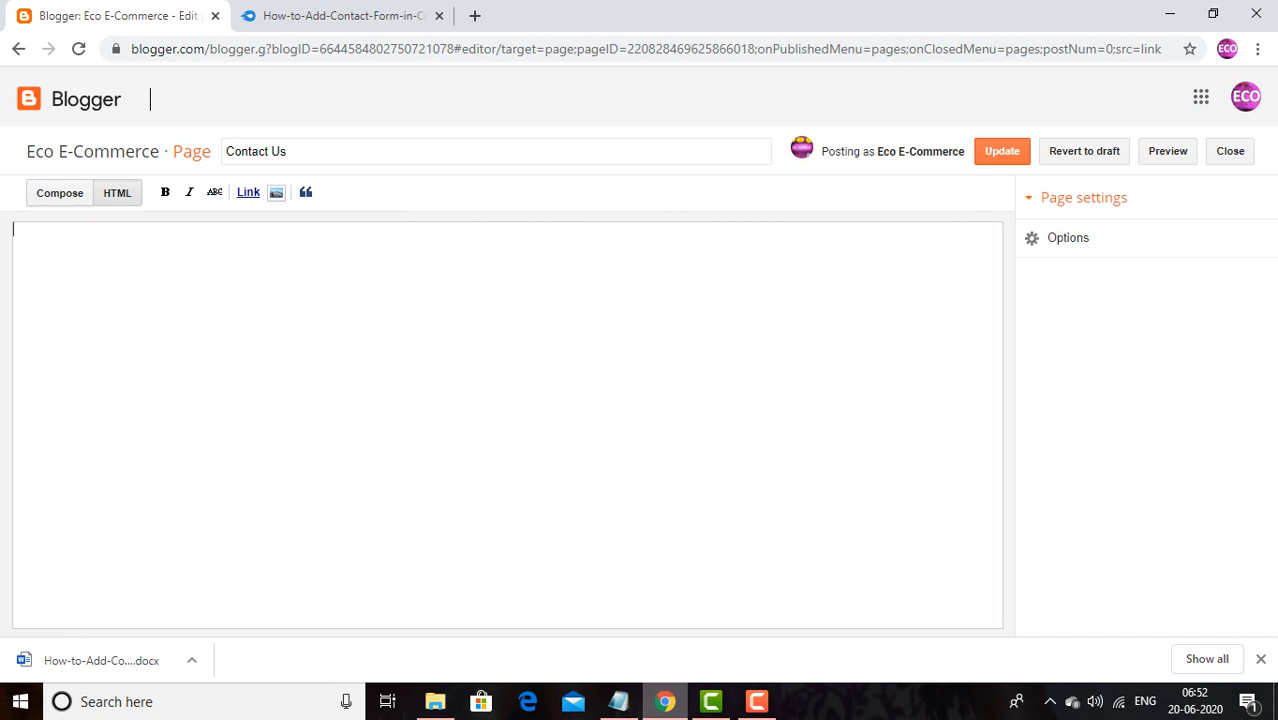
- Check the emptied Contact Us page in Compose view, and clear the leftover div markup in HTML view
click(59, 192)
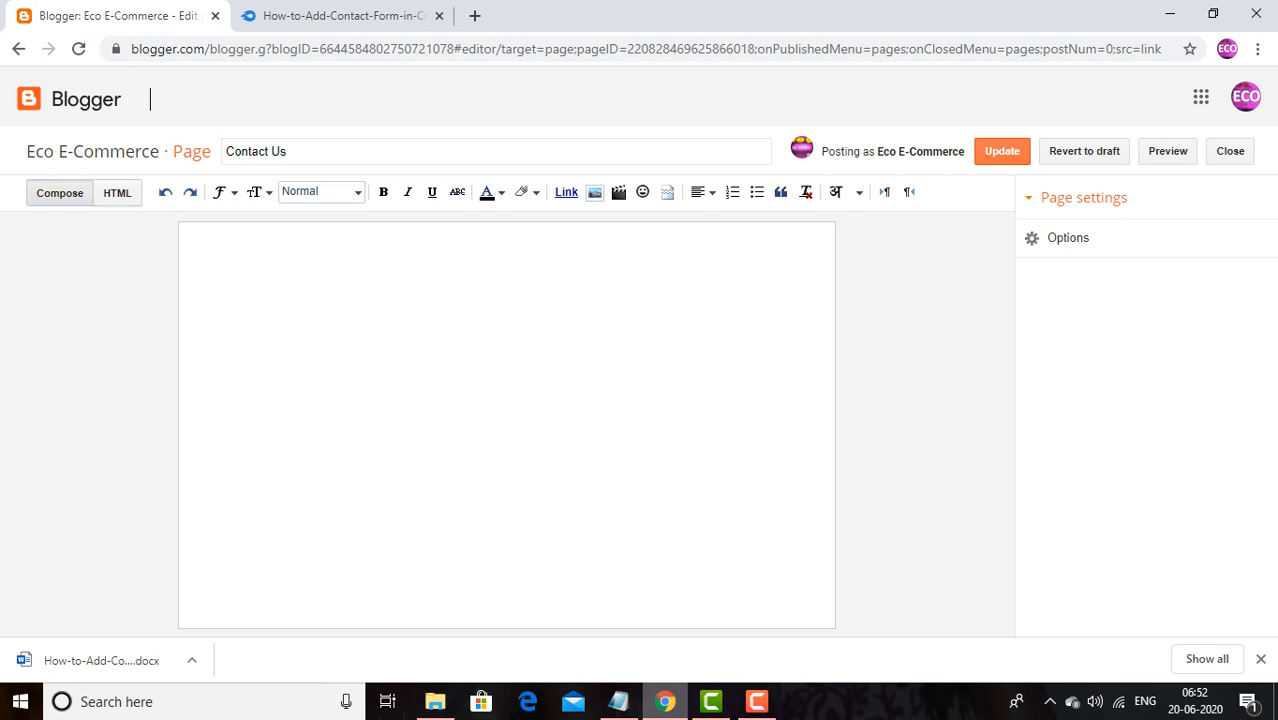
click(117, 192)
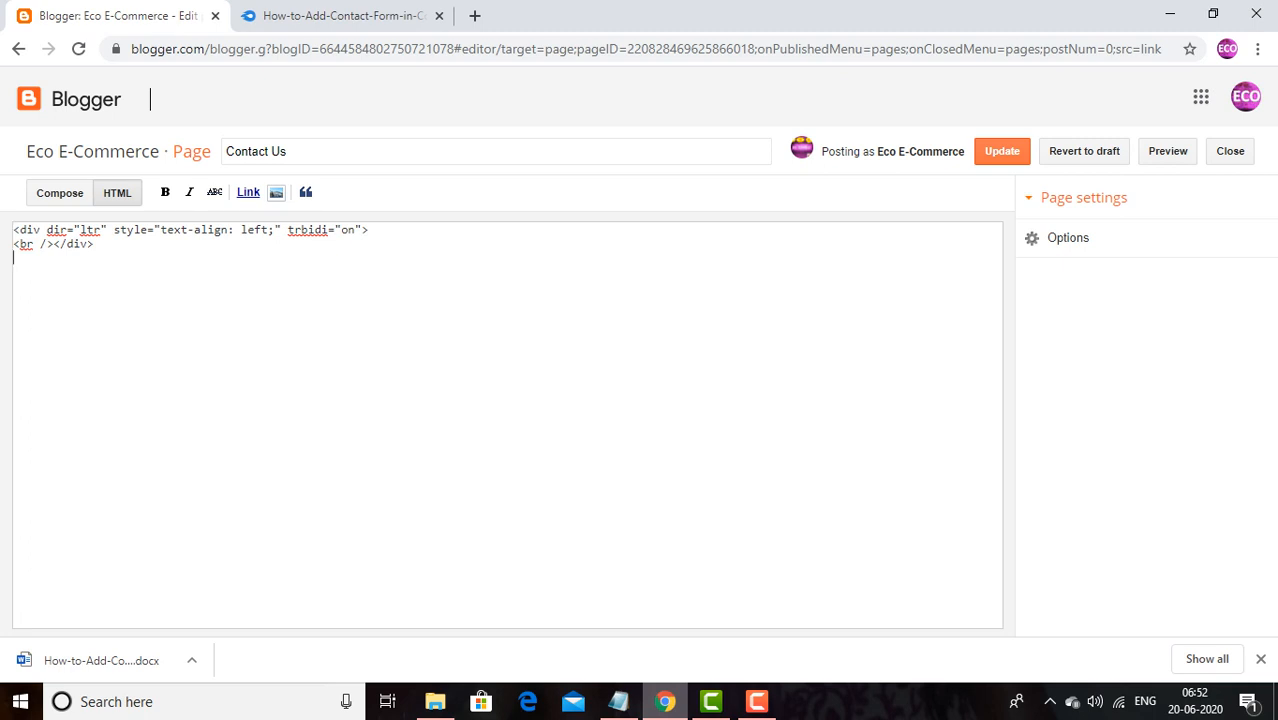
key(ctrl+a)
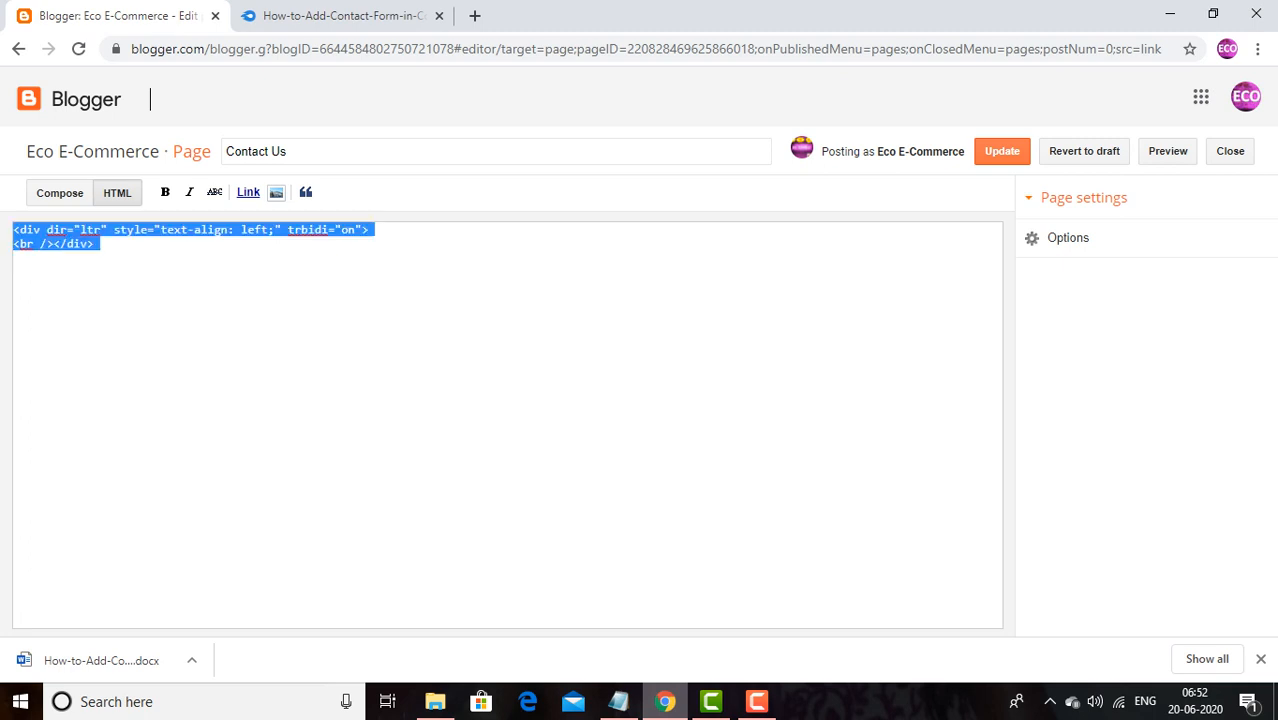
key(Delete)
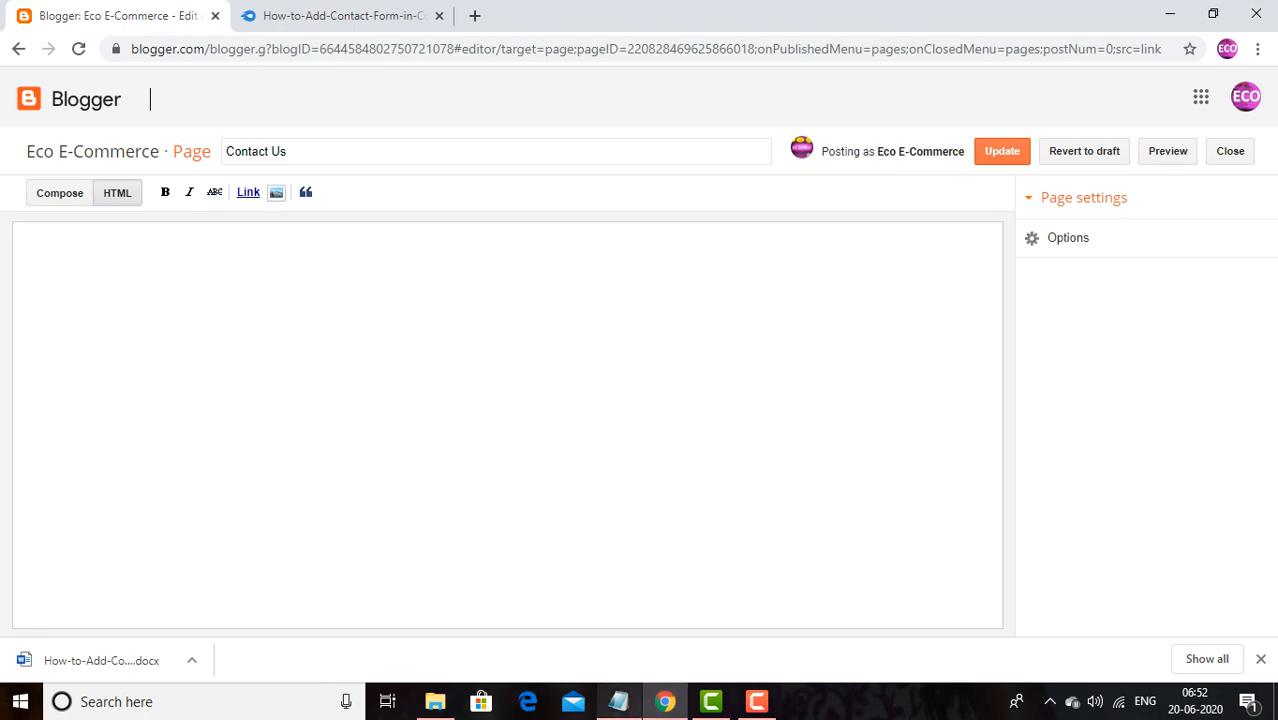
- Switch to the contact form file in Notepad and copy the full custom_ContactForm1 HTML block through its closing div
click(618, 701)
click(63, 302)
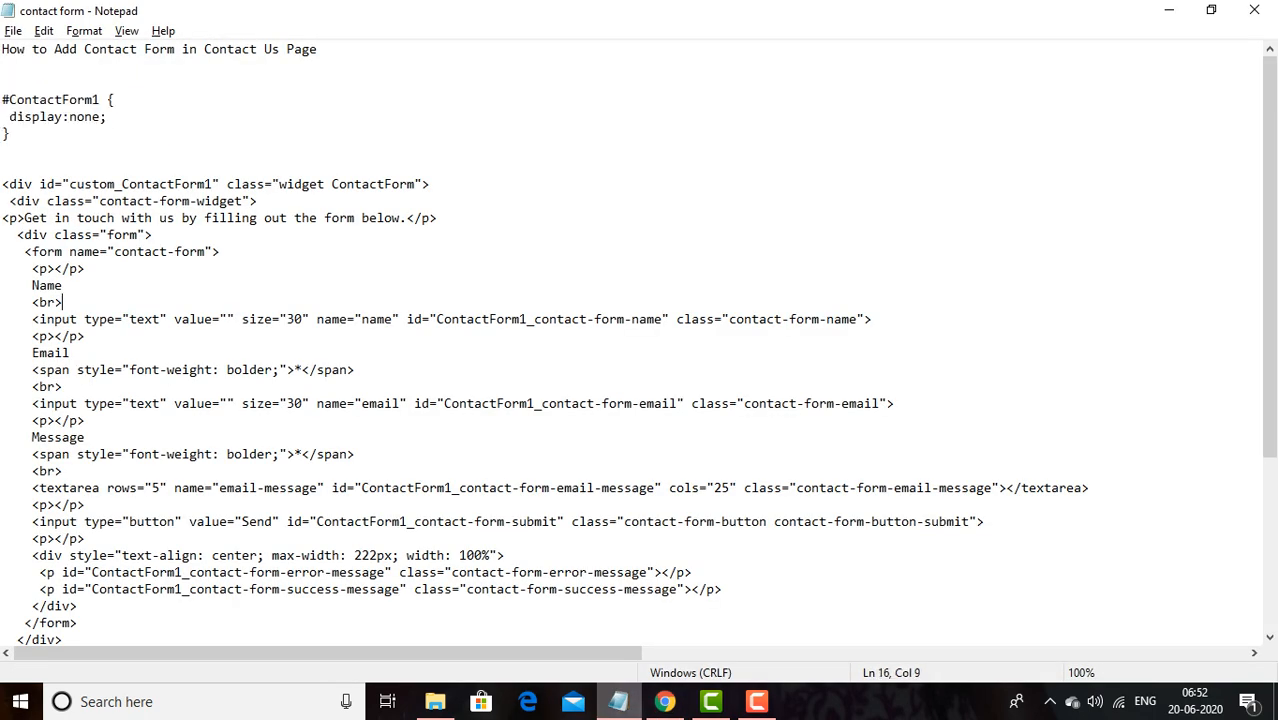
drag(2, 184, 5, 640)
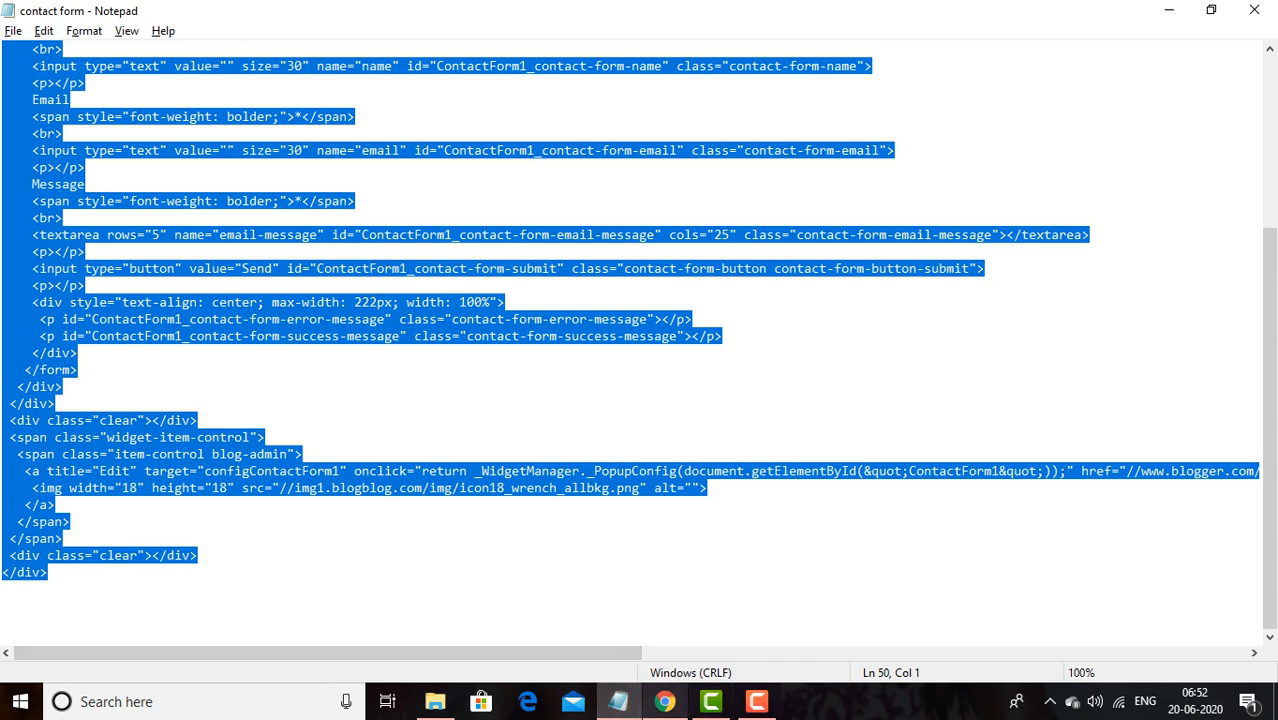
- Paste the copied contact form code into the Contact Us page's HTML in Blogger and update the page
click(665, 702)
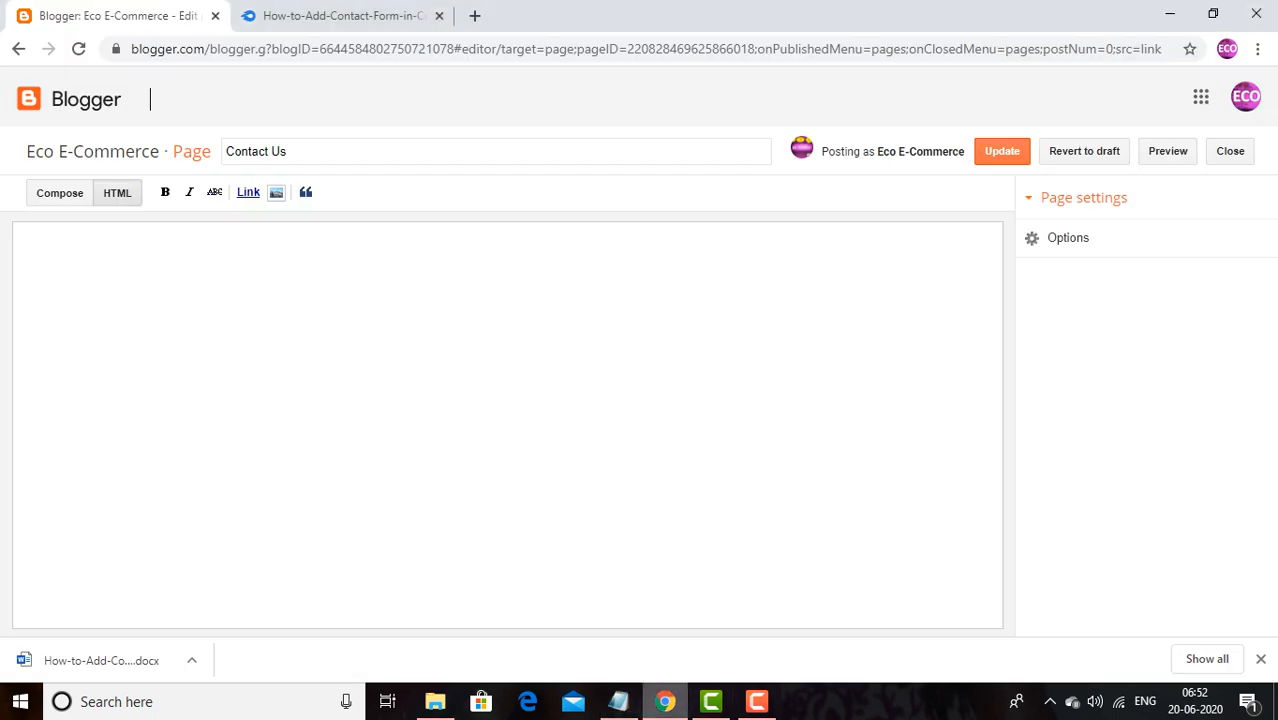
key(ctrl+v)
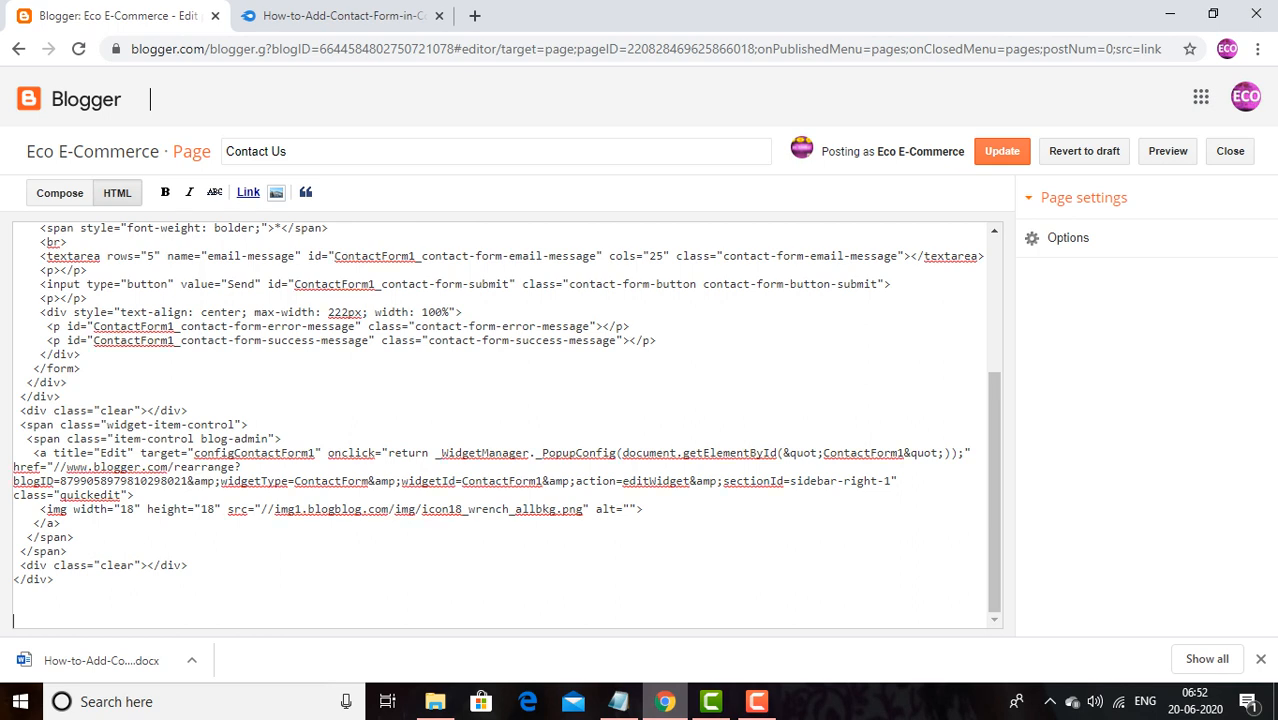
click(1002, 151)
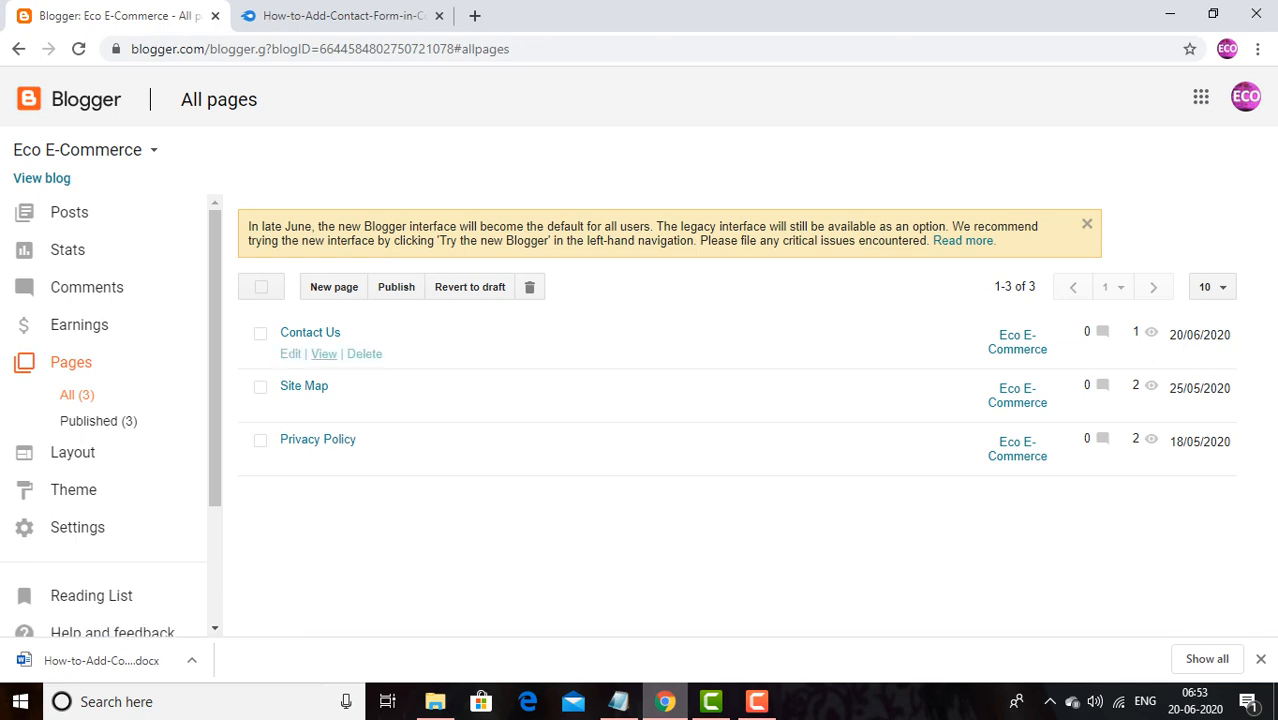
- View the published Contact Us page from the pages list and check the form's Name, Email and Message fields and Send button
click(323, 354)
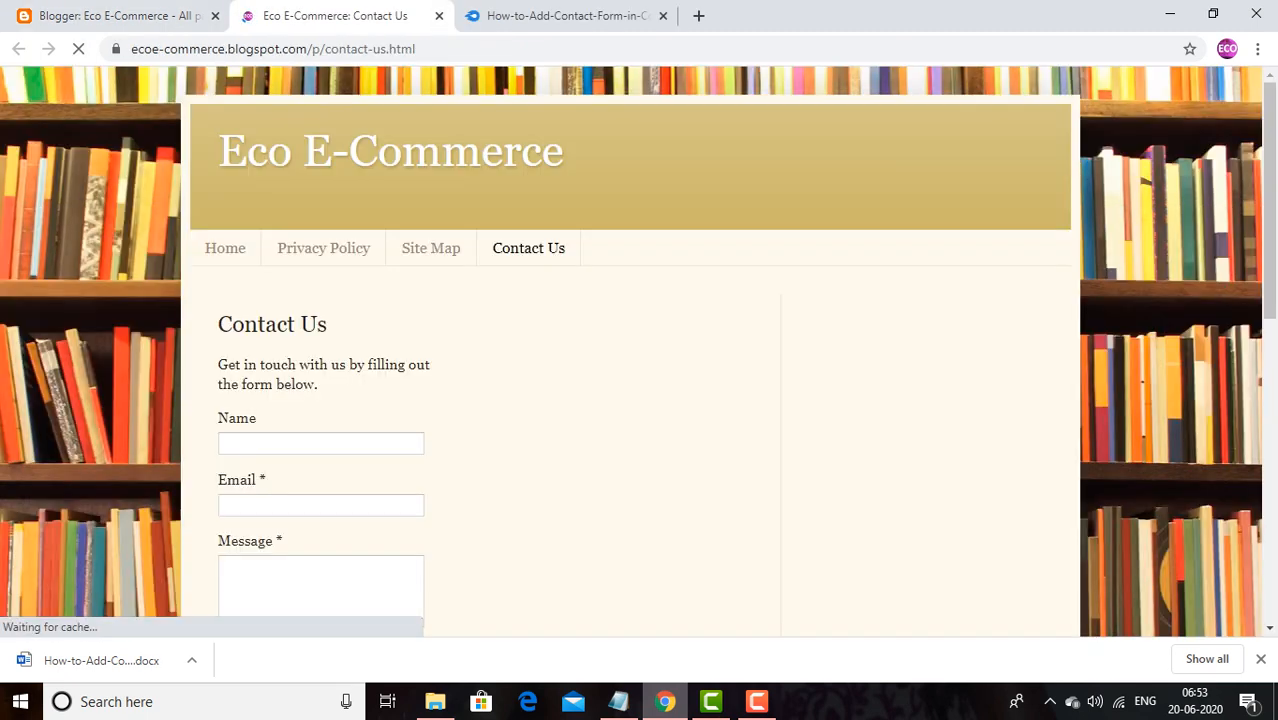
scroll(640, 350, down, 4)
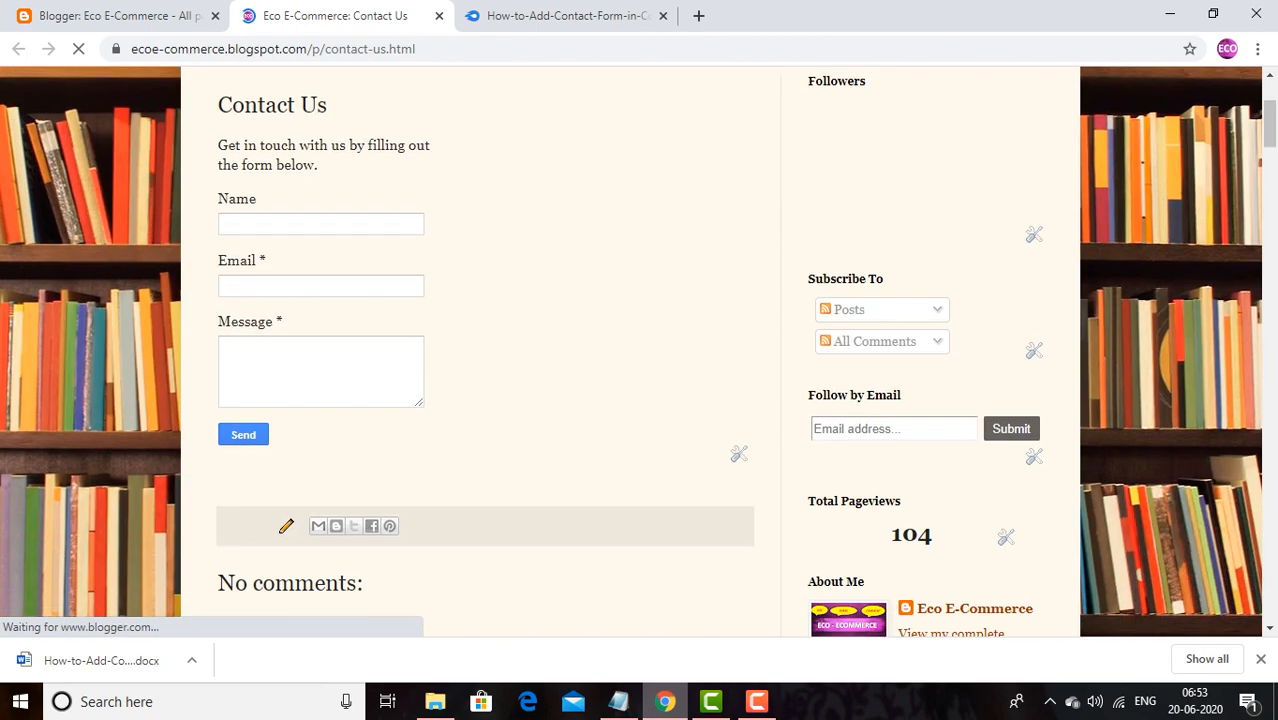
scroll(640, 350, up, 2)
scroll(640, 350, up, 2)
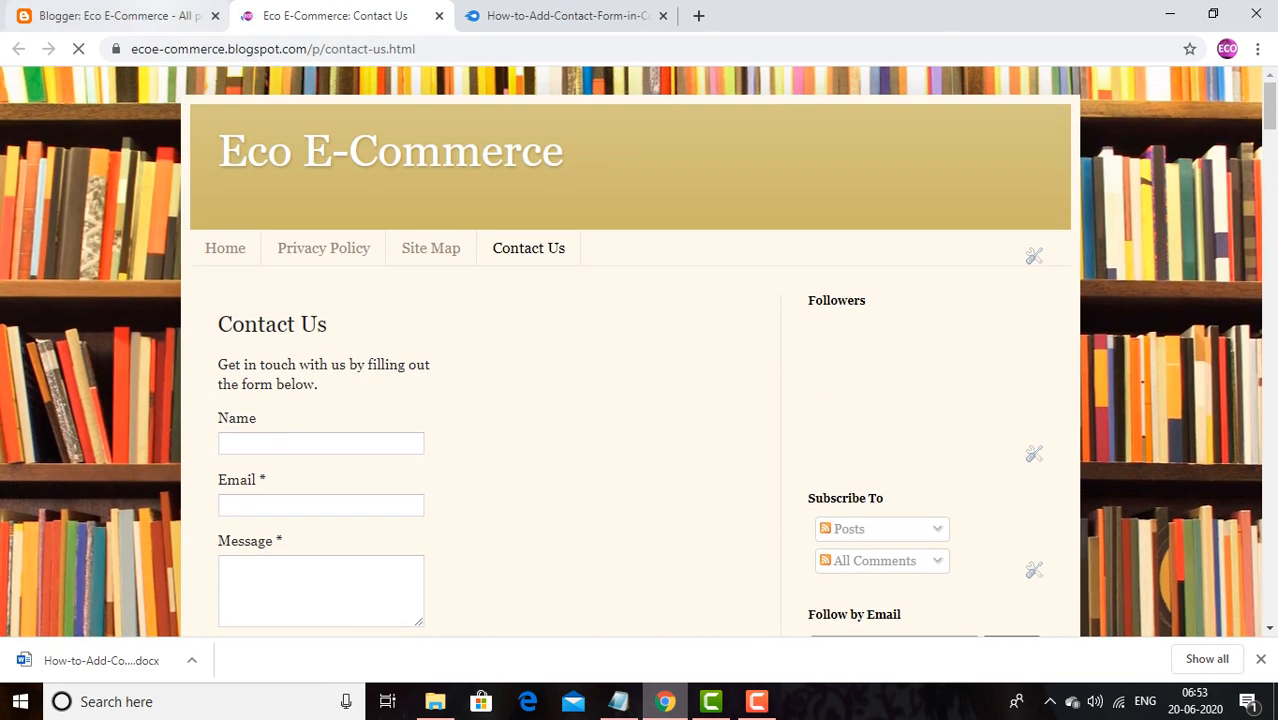
- Return to Blogger, view the live blog, and check the contact form by opening Contact Us from the blog's own navigation
click(120, 16)
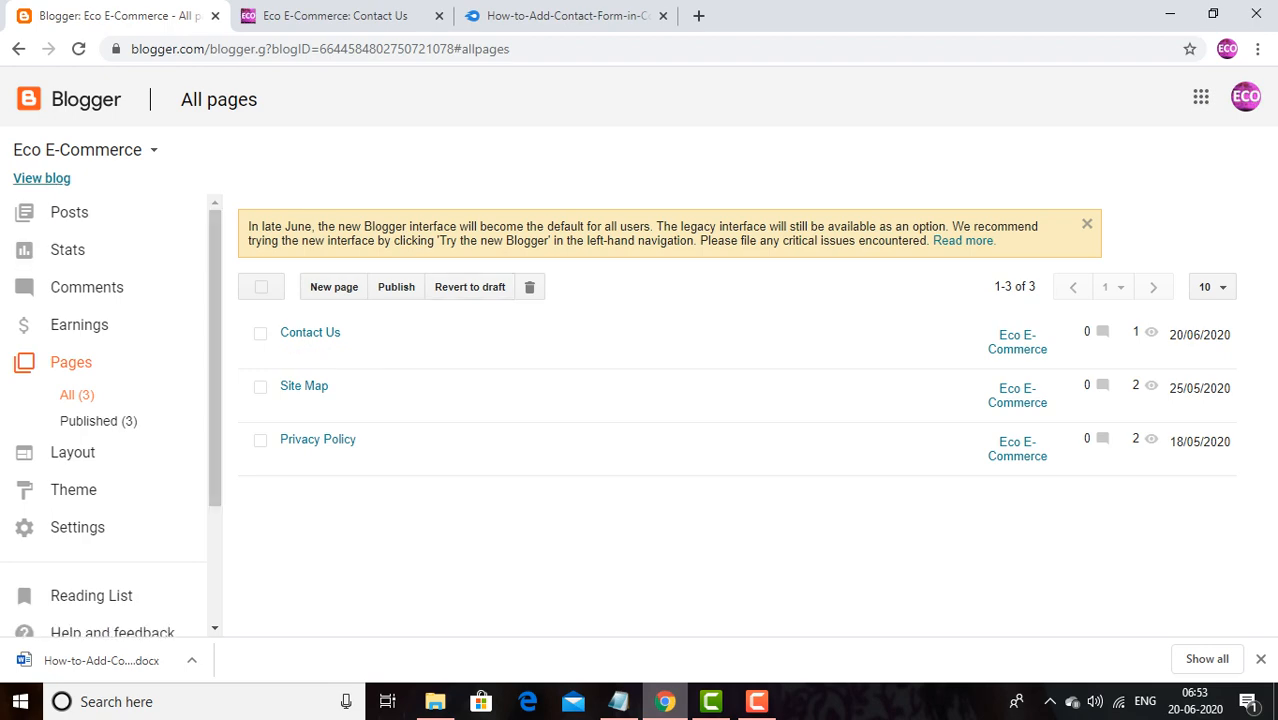
click(41, 178)
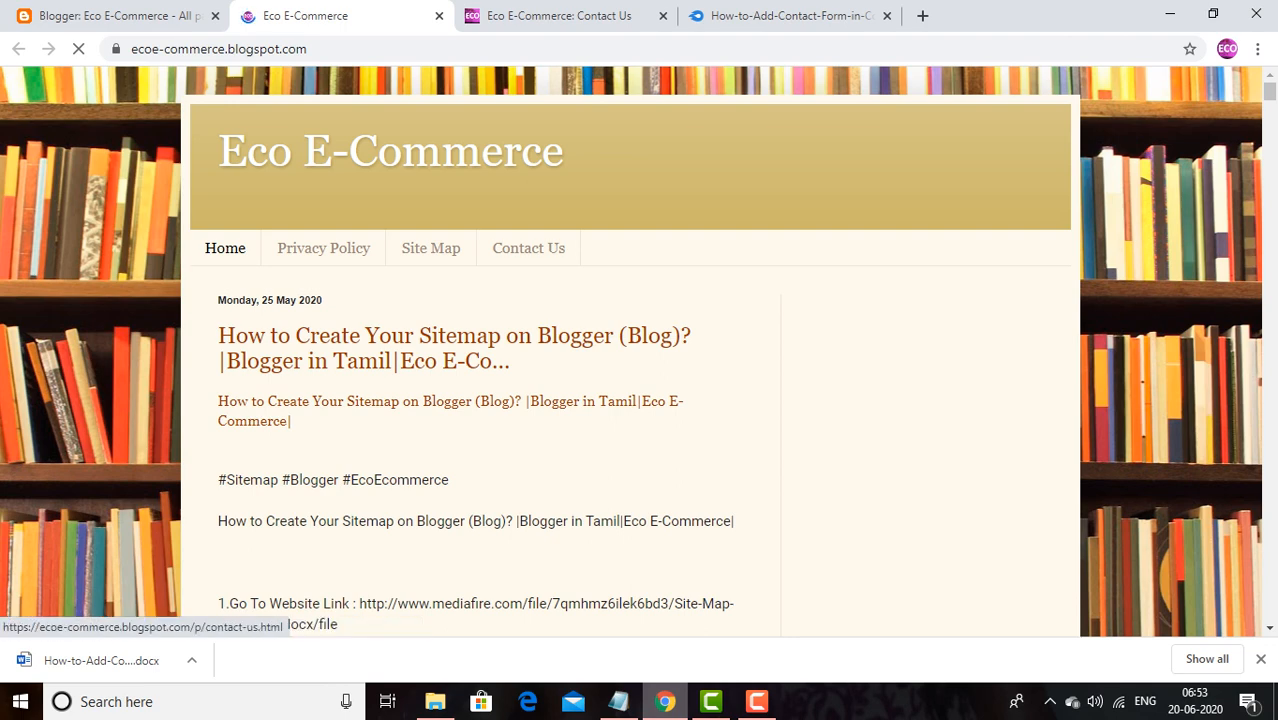
click(528, 248)
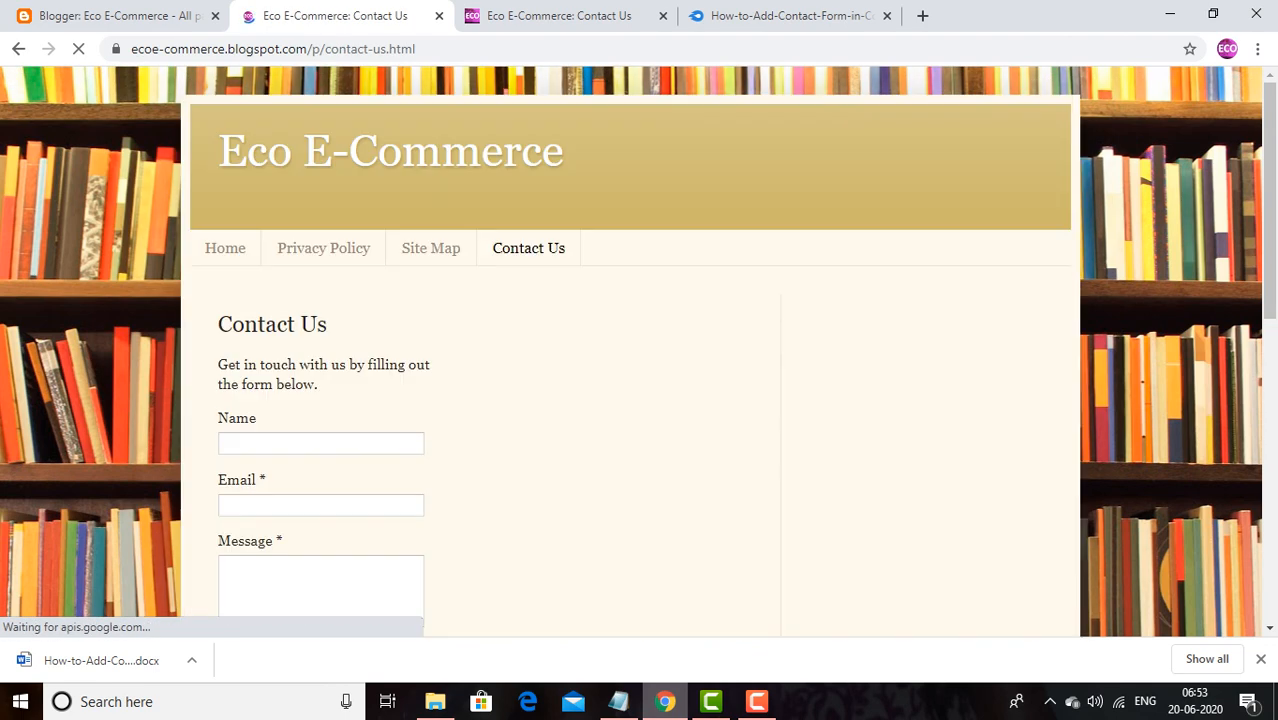
scroll(637, 350, down, 1)
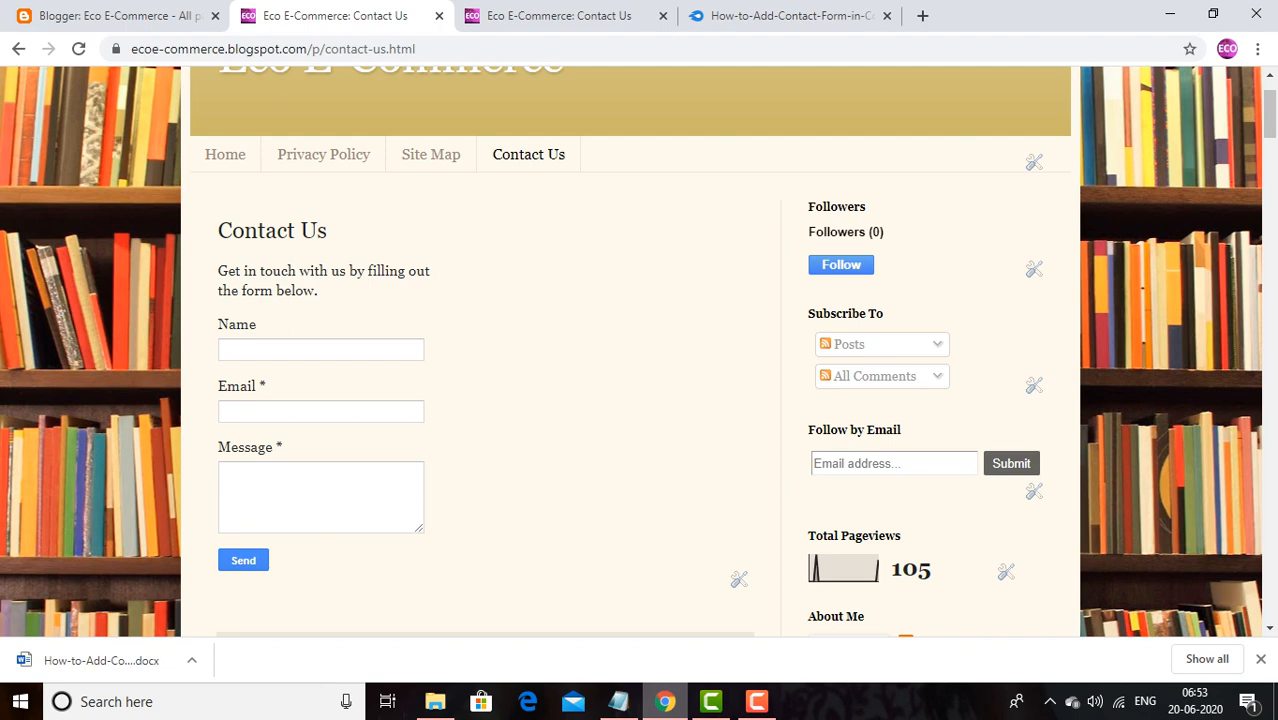
click(757, 701)
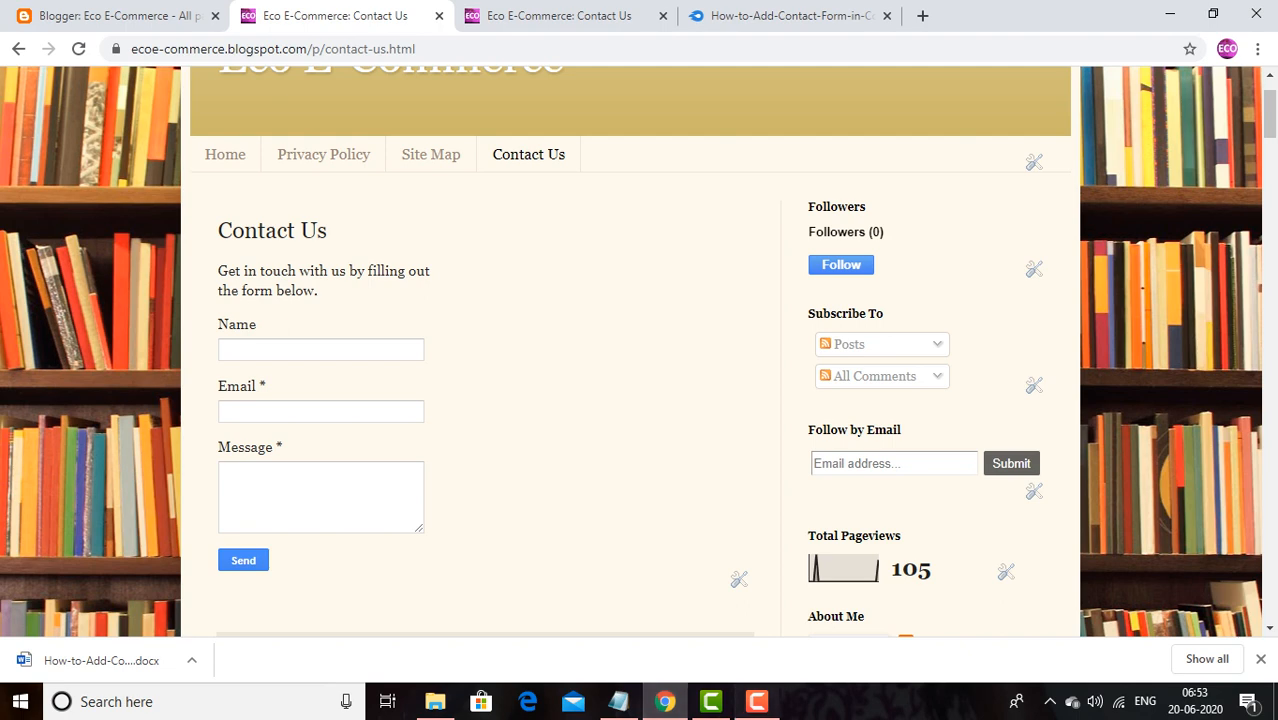